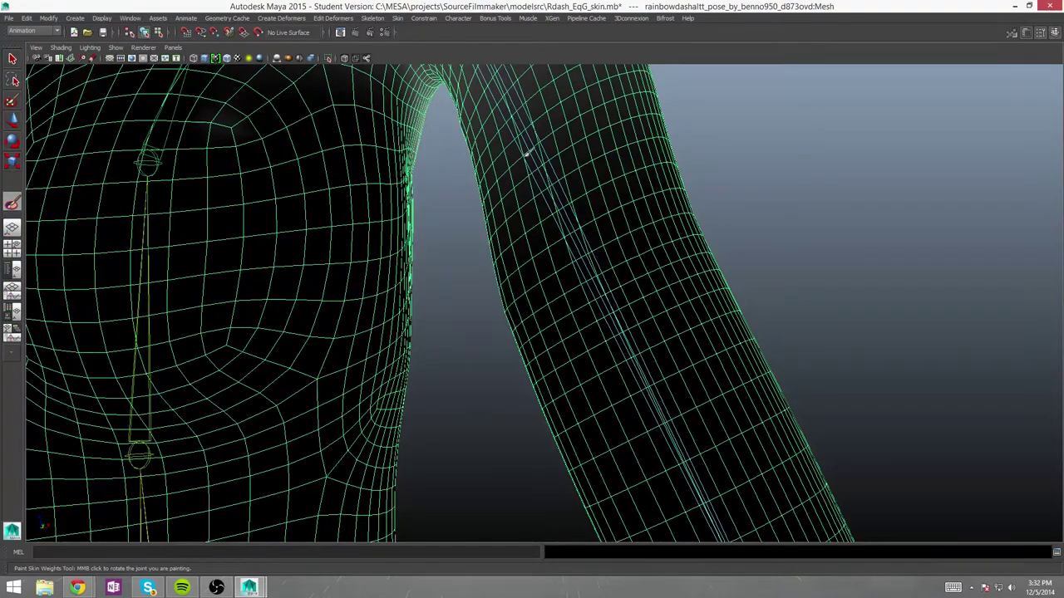
# Maximize the viewport and zoom in on the left shoulder and arm wireframe from above
pyautogui.hotkey('ctrl', 'space')
pyautogui.keyDown('alt'); pyautogui.moveTo(592, 200); pyautogui.dragTo(483, 382); pyautogui.keyUp('alt')
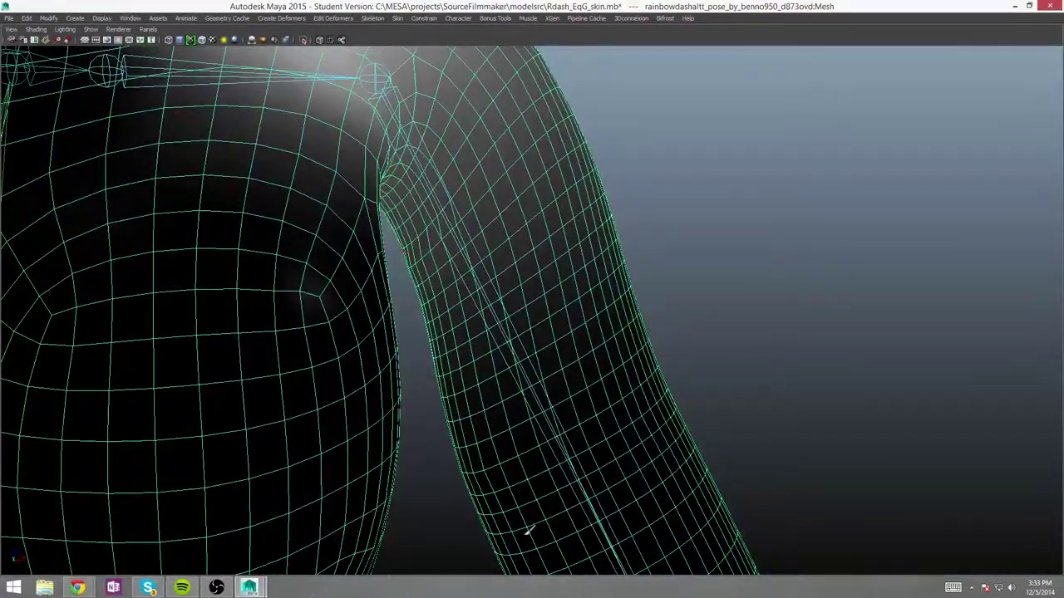
pyautogui.moveTo(525, 509)
pyautogui.keyDown('alt'); pyautogui.mouseDown()
pyautogui.moveTo(428, 254)
pyautogui.moveTo(363, 201)
pyautogui.mouseUp(); pyautogui.keyUp('alt')
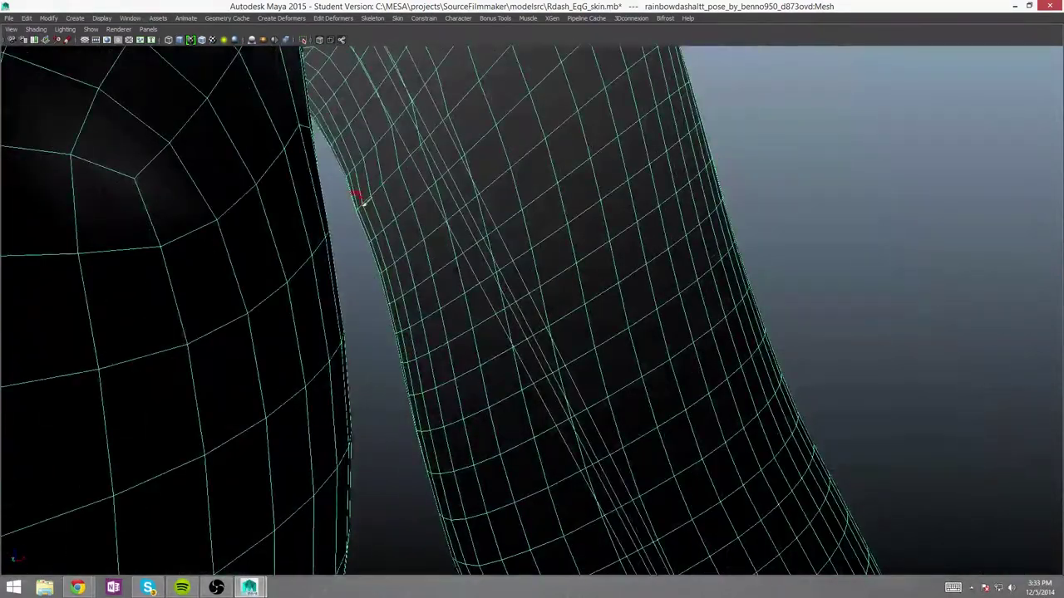
pyautogui.keyDown('alt'); pyautogui.moveTo(362, 218); pyautogui.dragTo(357, 427, button='right'); pyautogui.keyUp('alt')
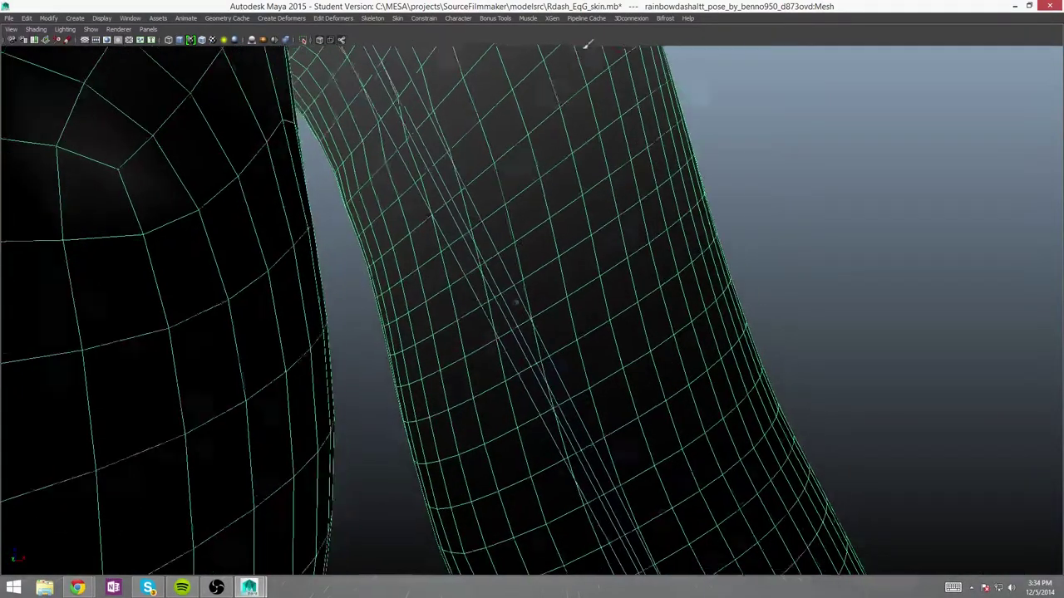
pyautogui.keyDown('alt'); pyautogui.moveTo(498, 330); pyautogui.dragTo(705, 240); pyautogui.keyUp('alt')
pyautogui.moveTo(466, 387)
pyautogui.keyDown('alt'); pyautogui.mouseDown()
pyautogui.moveTo(769, 403)
pyautogui.moveTo(406, 429)
pyautogui.mouseUp(); pyautogui.keyUp('alt')
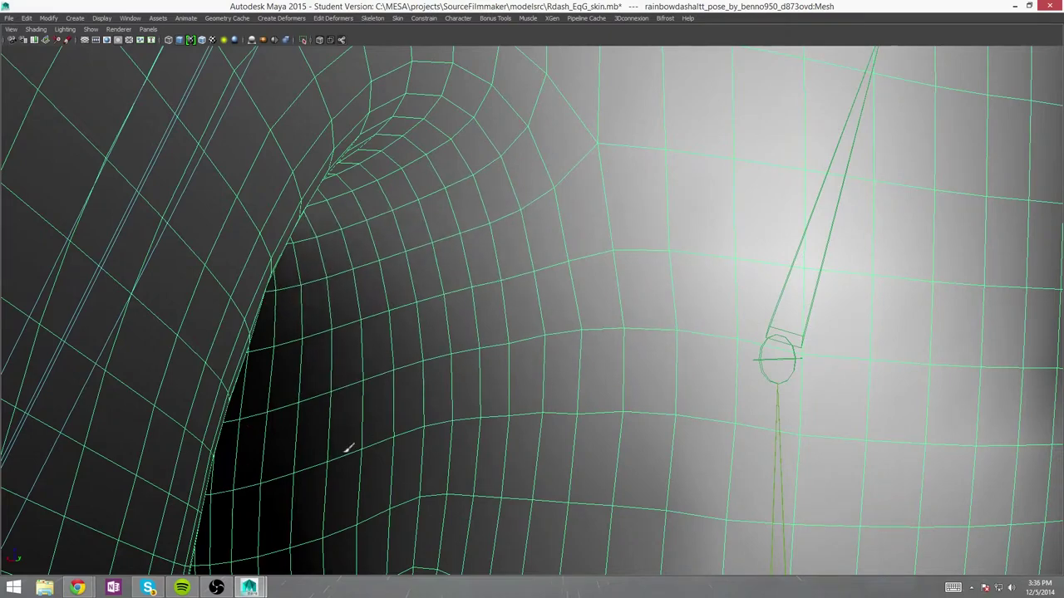
# Inspect the joint and armpit edges up close from several angles, then restore the interface panels
pyautogui.keyDown('alt'); pyautogui.moveTo(737, 504); pyautogui.dragTo(890, 402); pyautogui.keyUp('alt')
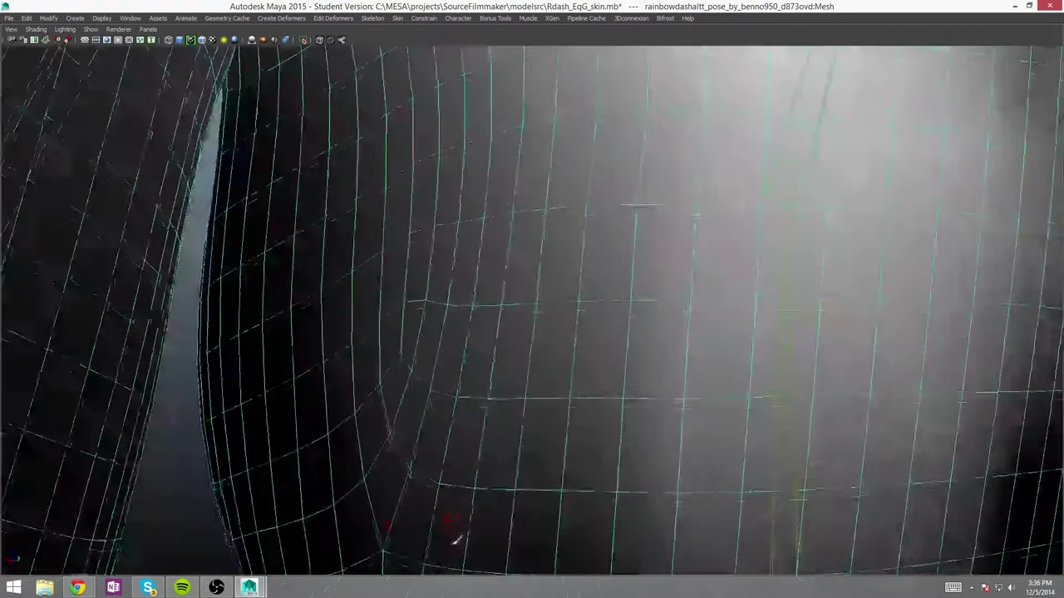
pyautogui.keyDown('alt'); pyautogui.moveTo(351, 493); pyautogui.dragTo(231, 514); pyautogui.keyUp('alt')
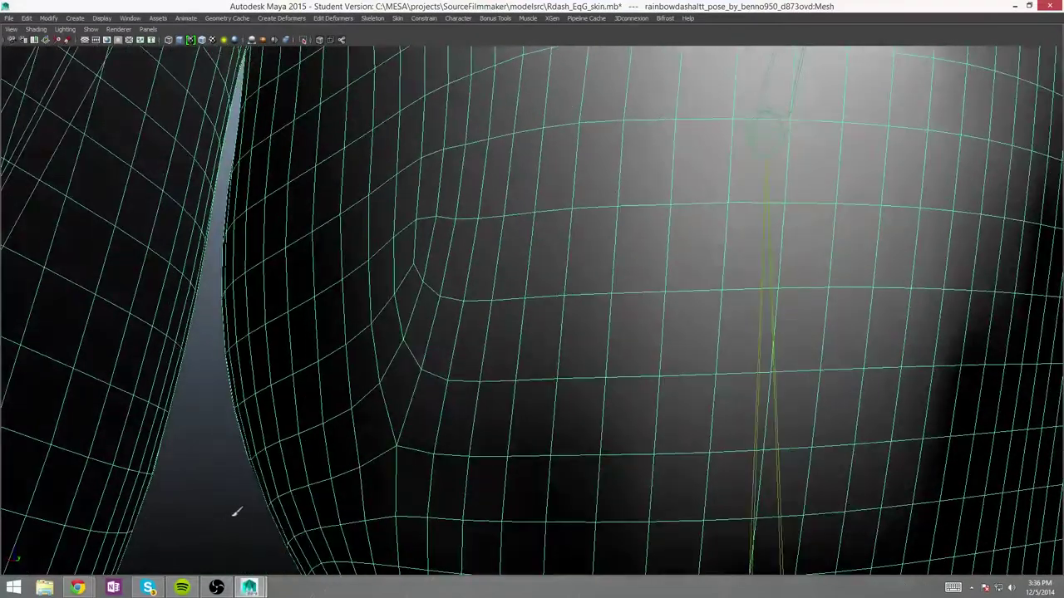
pyautogui.keyDown('alt'); pyautogui.moveTo(510, 513); pyautogui.dragTo(605, 499); pyautogui.keyUp('alt')
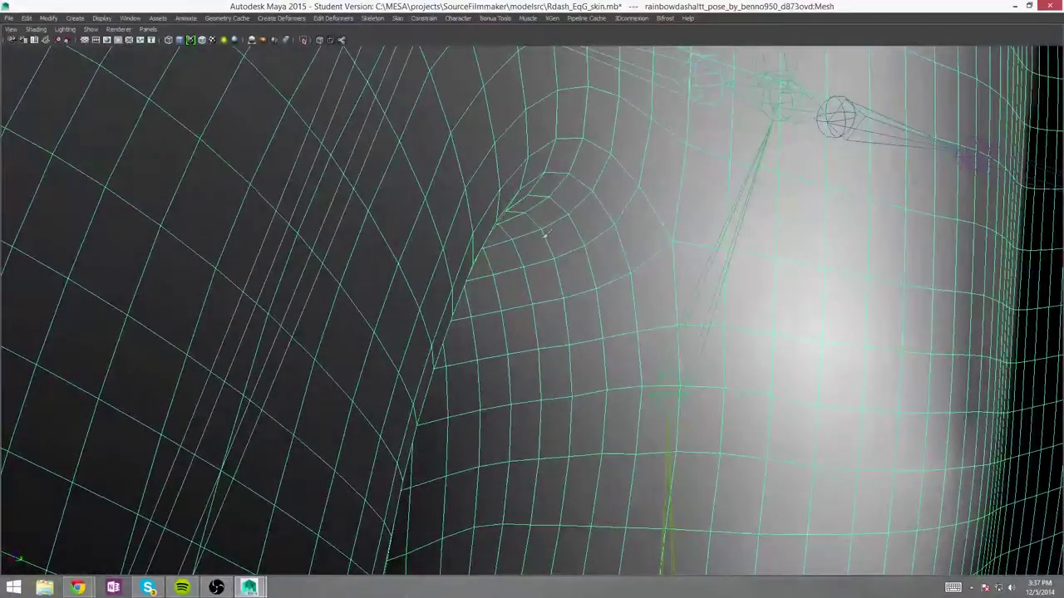
pyautogui.moveTo(475, 445)
pyautogui.keyDown('alt'); pyautogui.mouseDown()
pyautogui.moveTo(819, 238)
pyautogui.moveTo(440, 274)
pyautogui.moveTo(487, 296)
pyautogui.moveTo(542, 255)
pyautogui.moveTo(323, 361)
pyautogui.moveTo(327, 346)
pyautogui.mouseUp(); pyautogui.keyUp('alt')
pyautogui.keyDown('alt'); pyautogui.moveTo(327, 346); pyautogui.dragTo(544, 396, button='right'); pyautogui.keyUp('alt')
pyautogui.moveTo(543, 397)
pyautogui.keyDown('alt'); pyautogui.mouseDown()
pyautogui.moveTo(178, 385)
pyautogui.moveTo(566, 408)
pyautogui.moveTo(246, 288)
pyautogui.moveTo(189, 95)
pyautogui.moveTo(449, 383)
pyautogui.moveTo(673, 368)
pyautogui.moveTo(452, 371)
pyautogui.mouseUp(); pyautogui.keyUp('alt')
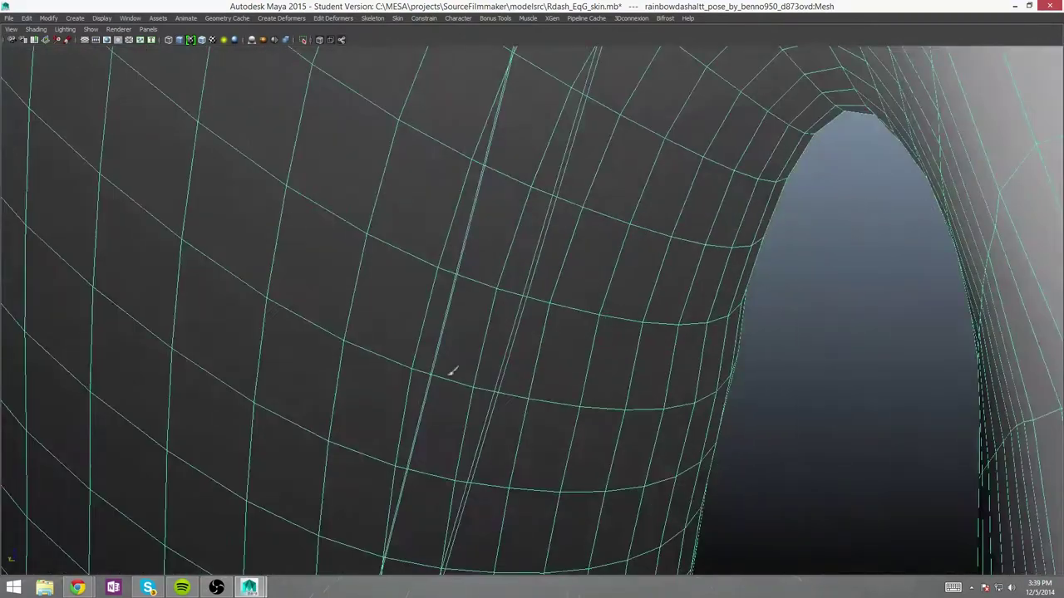
pyautogui.moveTo(732, 434)
pyautogui.keyDown('alt'); pyautogui.mouseDown()
pyautogui.moveTo(557, 518)
pyautogui.moveTo(256, 301)
pyautogui.moveTo(214, 338)
pyautogui.moveTo(328, 478)
pyautogui.moveTo(576, 527)
pyautogui.moveTo(634, 517)
pyautogui.moveTo(599, 499)
pyautogui.mouseUp(); pyautogui.keyUp('alt')
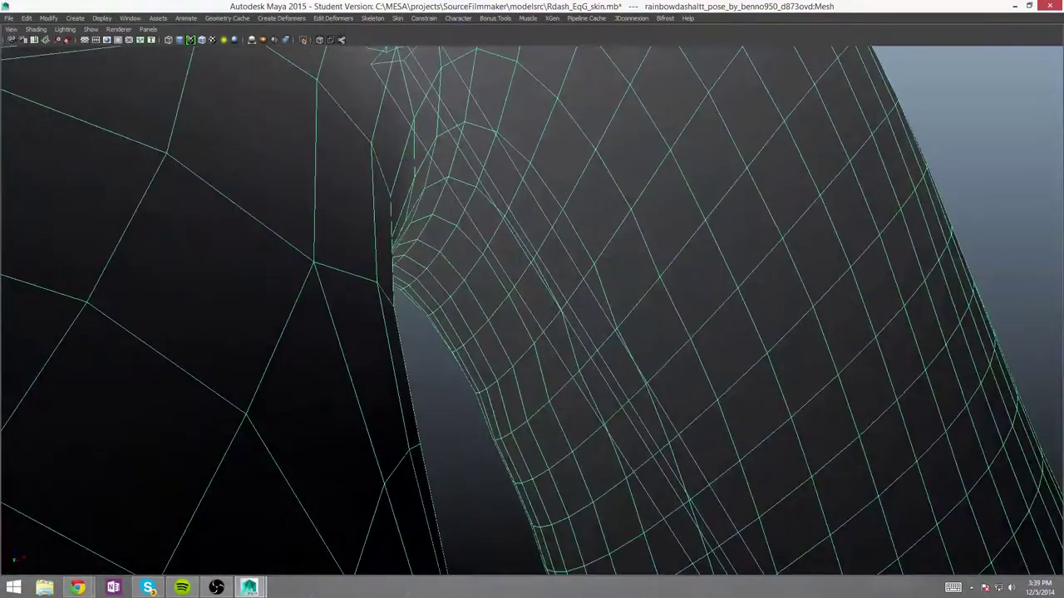
pyautogui.hotkey('ctrl', 'space')
pyautogui.click(121, 185)
# Choose bip_collar_L as the painted influence in the Influences list
pyautogui.scroll(-3, 133, 199)
pyautogui.click(135, 207)
pyautogui.scroll(-3, 166, 198)
pyautogui.scroll(10, 169, 198)
pyautogui.click(92, 128)
# Orbit around the armpit opening to view the bip_collar_L weights
pyautogui.keyDown('alt'); pyautogui.moveTo(708, 345); pyautogui.dragTo(716, 260); pyautogui.keyUp('alt')
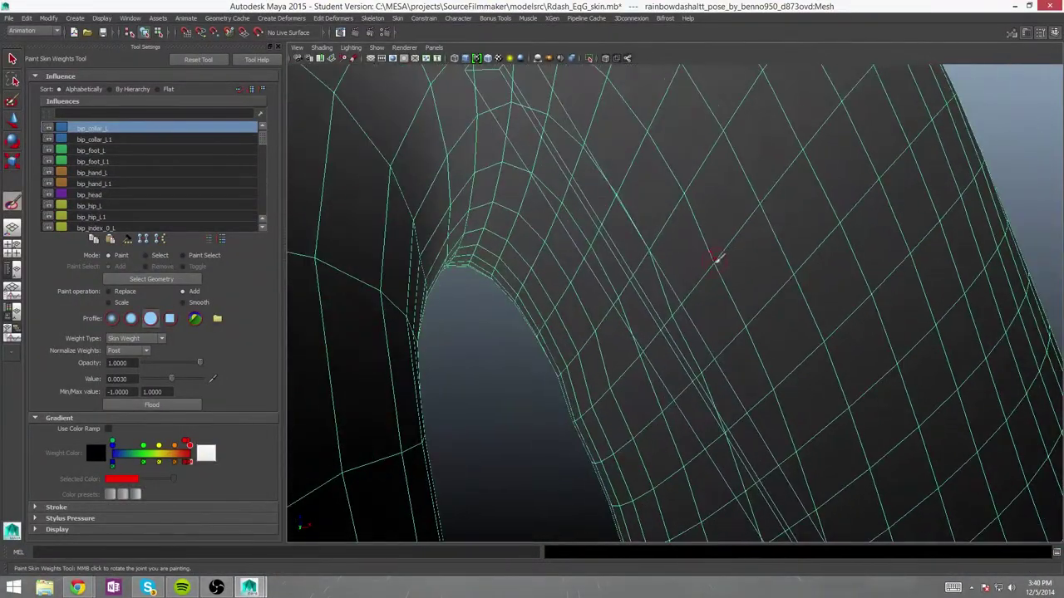
pyautogui.moveTo(746, 313)
pyautogui.keyDown('alt'); pyautogui.mouseDown()
pyautogui.moveTo(689, 309)
pyautogui.moveTo(618, 359)
pyautogui.mouseUp(); pyautogui.keyUp('alt')
pyautogui.moveTo(551, 413)
pyautogui.keyDown('alt'); pyautogui.mouseDown(button='right')
pyautogui.moveTo(743, 385)
pyautogui.moveTo(541, 352)
pyautogui.mouseUp(button='right'); pyautogui.keyUp('alt')
pyautogui.moveTo(470, 397)
pyautogui.keyDown('alt'); pyautogui.mouseDown()
pyautogui.moveTo(427, 387)
pyautogui.moveTo(468, 404)
pyautogui.moveTo(533, 353)
pyautogui.moveTo(594, 357)
pyautogui.moveTo(610, 304)
pyautogui.moveTo(669, 359)
pyautogui.moveTo(652, 353)
pyautogui.mouseUp(); pyautogui.keyUp('alt')
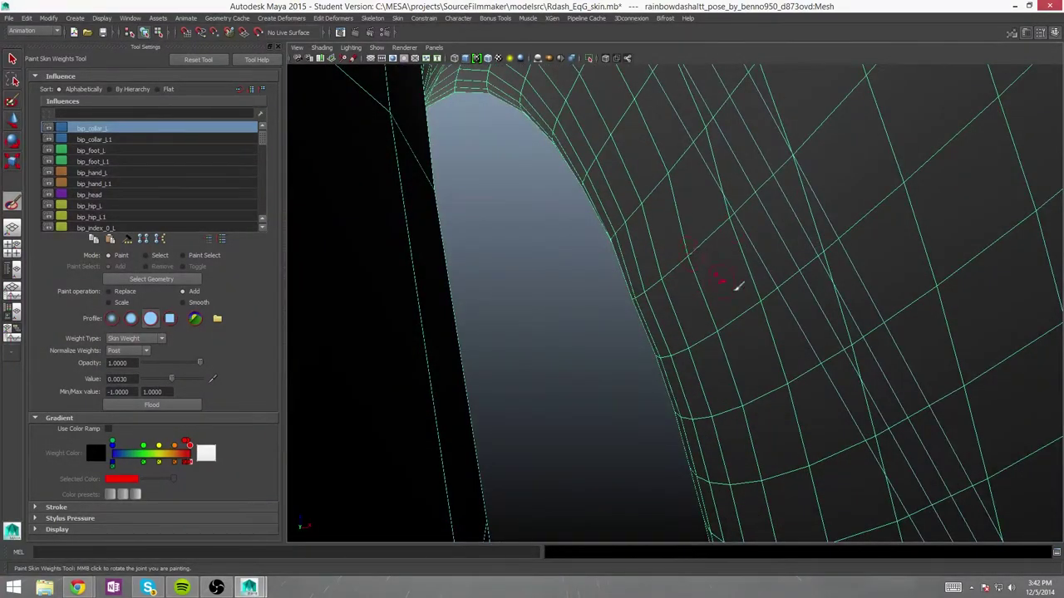
pyautogui.keyDown('alt'); pyautogui.moveTo(689, 252); pyautogui.dragTo(654, 468); pyautogui.keyUp('alt')
pyautogui.moveTo(605, 492)
pyautogui.keyDown('alt'); pyautogui.mouseDown()
pyautogui.moveTo(577, 496)
pyautogui.moveTo(554, 440)
pyautogui.moveTo(463, 473)
pyautogui.moveTo(592, 465)
pyautogui.mouseUp(); pyautogui.keyUp('alt')
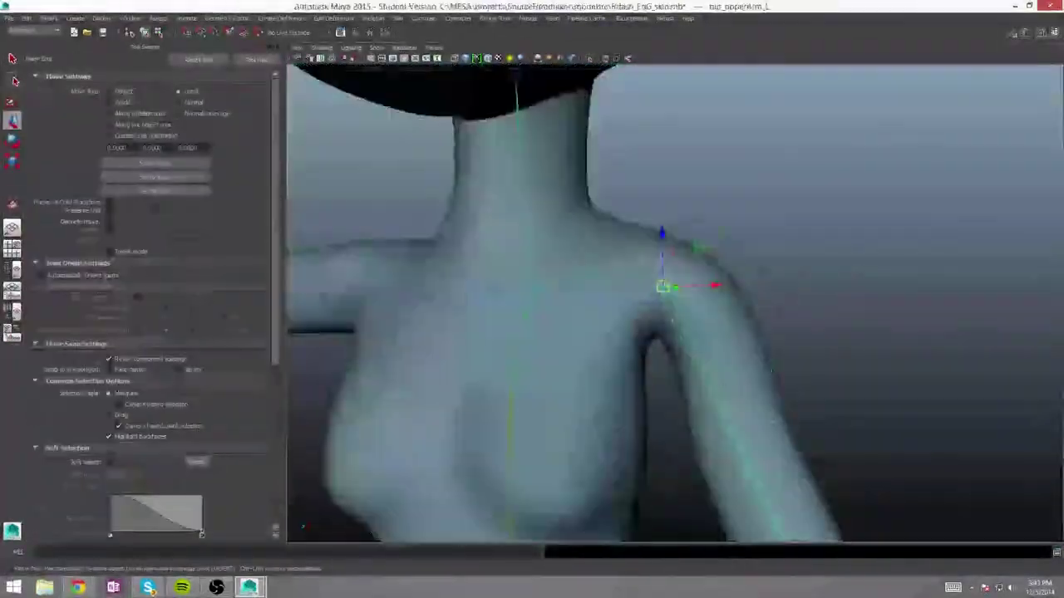
# Rotate the left upper arm joint down to test the shoulder deformation
pyautogui.moveTo(723, 214)
pyautogui.mouseDown()
pyautogui.moveTo(715, 282)
pyautogui.moveTo(743, 313)
pyautogui.moveTo(790, 304)
pyautogui.moveTo(761, 398)
pyautogui.mouseUp()
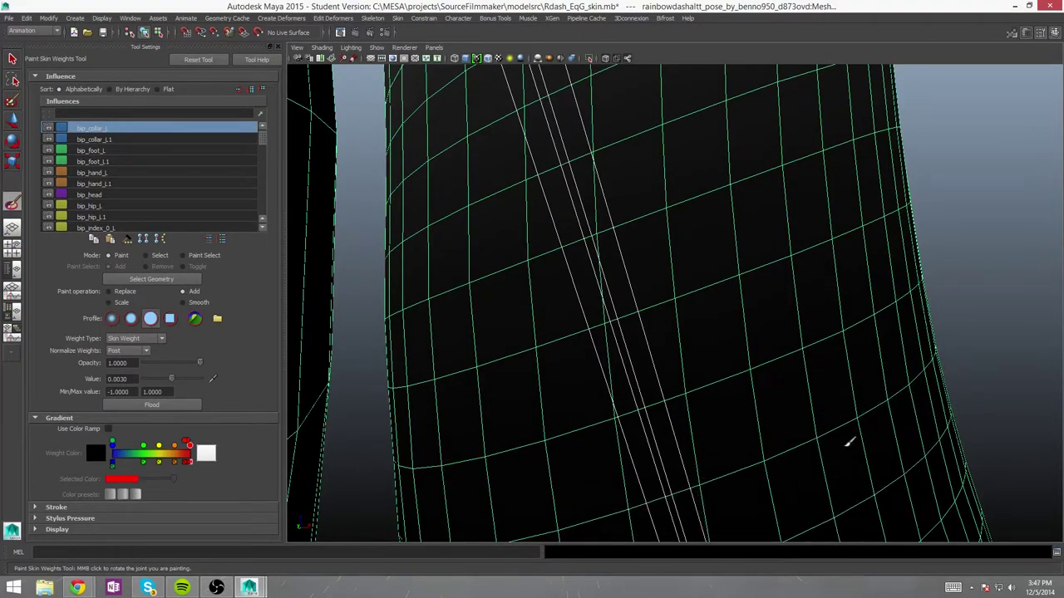
# Switch the paint operation from Add to Smooth for the upper arm weights
pyautogui.keyDown('shift'); pyautogui.moveTo(848, 432); pyautogui.dragTo(571, 431); pyautogui.keyUp('shift')
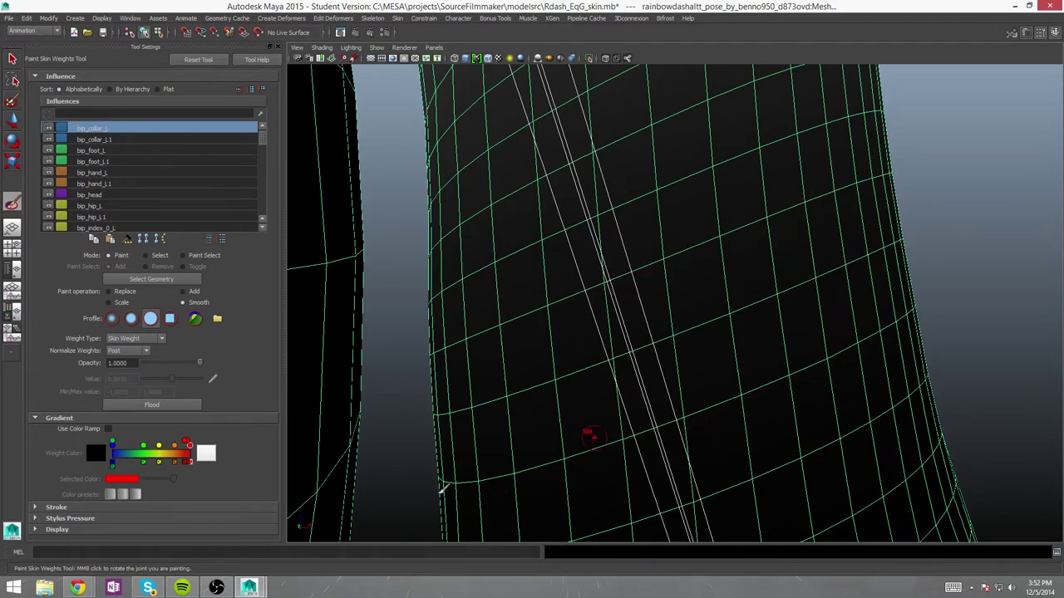
# Orbit around the upper arm and skeleton joints while smoothing with brush radius 0.2000
pyautogui.keyDown('alt'); pyautogui.moveTo(440, 487); pyautogui.dragTo(485, 328); pyautogui.keyUp('alt')
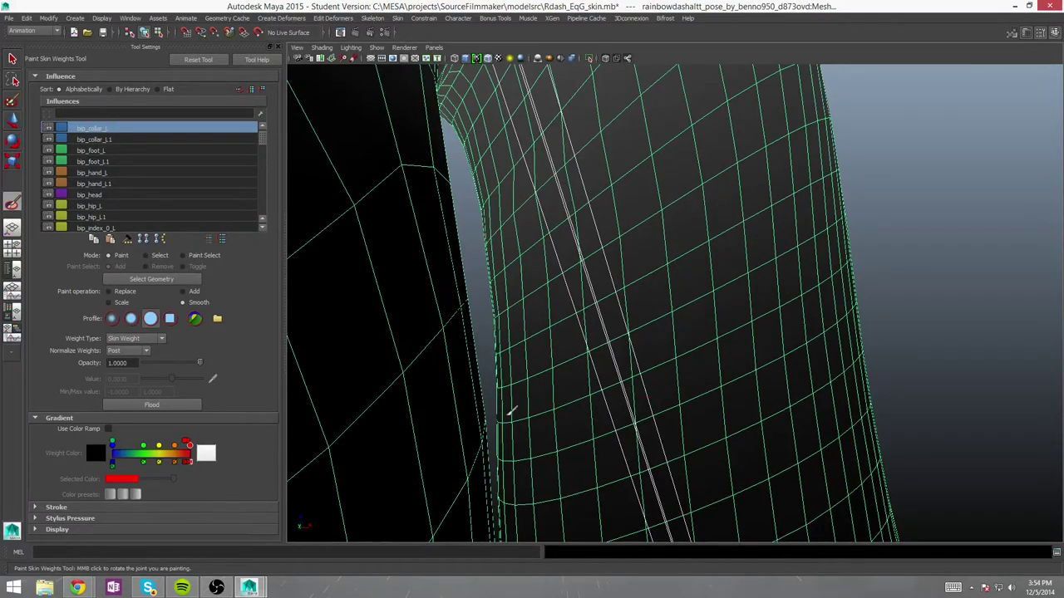
pyautogui.keyDown('alt'); pyautogui.moveTo(544, 453); pyautogui.dragTo(542, 320); pyautogui.keyUp('alt')
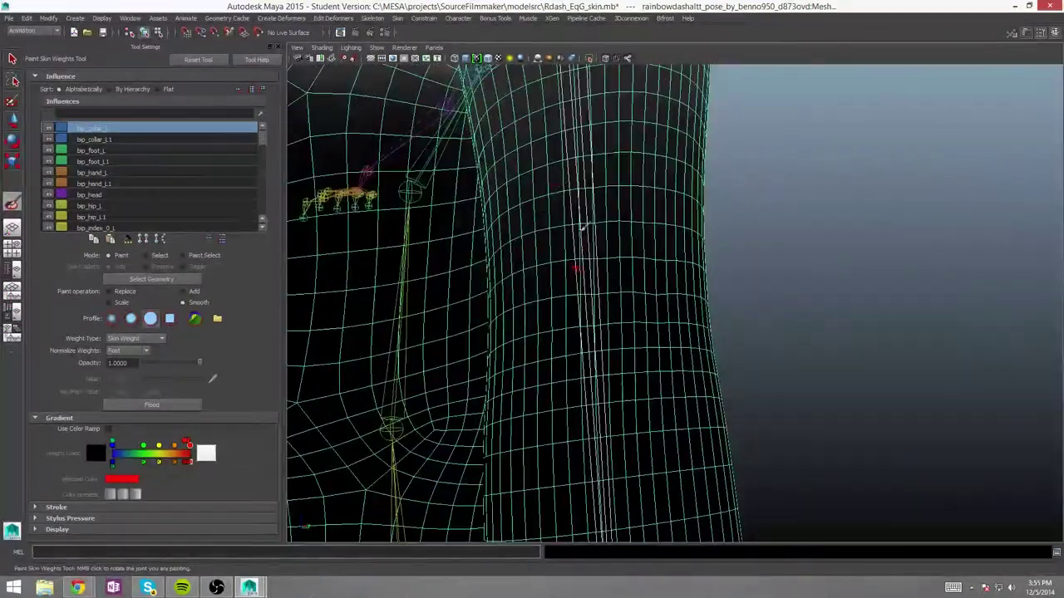
pyautogui.keyDown('alt'); pyautogui.moveTo(542, 320); pyautogui.dragTo(651, 119); pyautogui.keyUp('alt')
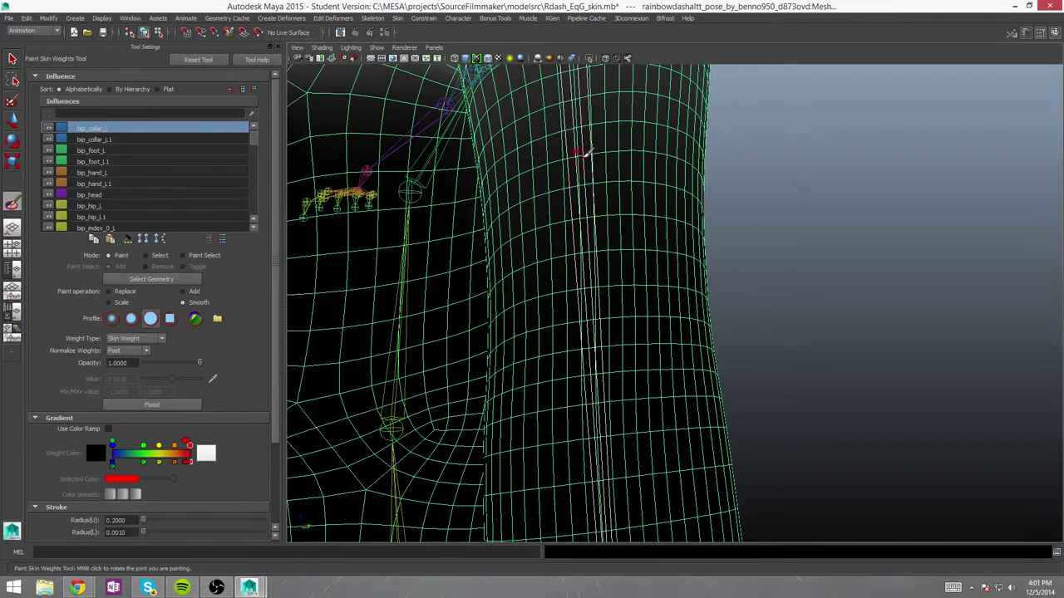
# Smooth bip_collar_L weights around the shoulder and the gap between arm and torso
pyautogui.keyDown('alt'); pyautogui.moveTo(609, 85); pyautogui.dragTo(598, 288); pyautogui.keyUp('alt')
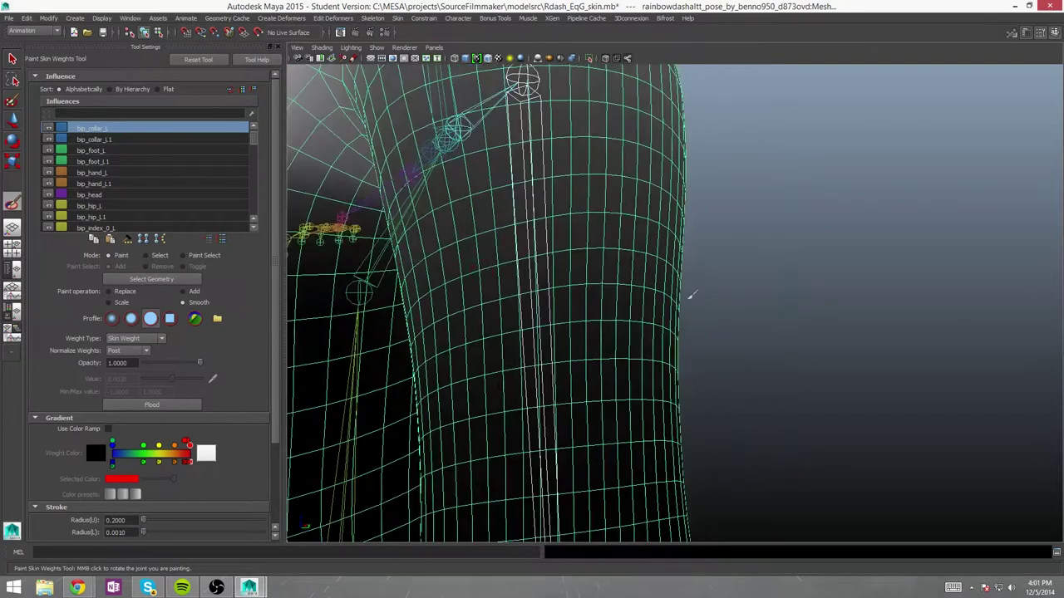
pyautogui.moveTo(553, 178)
pyautogui.keyDown('alt'); pyautogui.mouseDown()
pyautogui.moveTo(632, 250)
pyautogui.moveTo(517, 220)
pyautogui.mouseUp(); pyautogui.keyUp('alt')
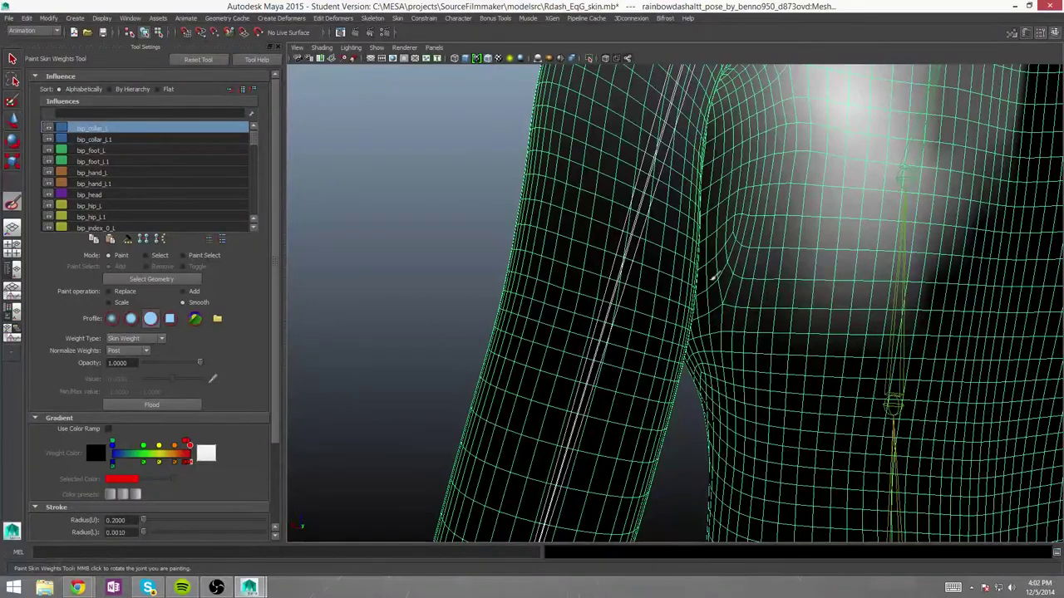
pyautogui.keyDown('alt'); pyautogui.moveTo(713, 167); pyautogui.dragTo(663, 408); pyautogui.keyUp('alt')
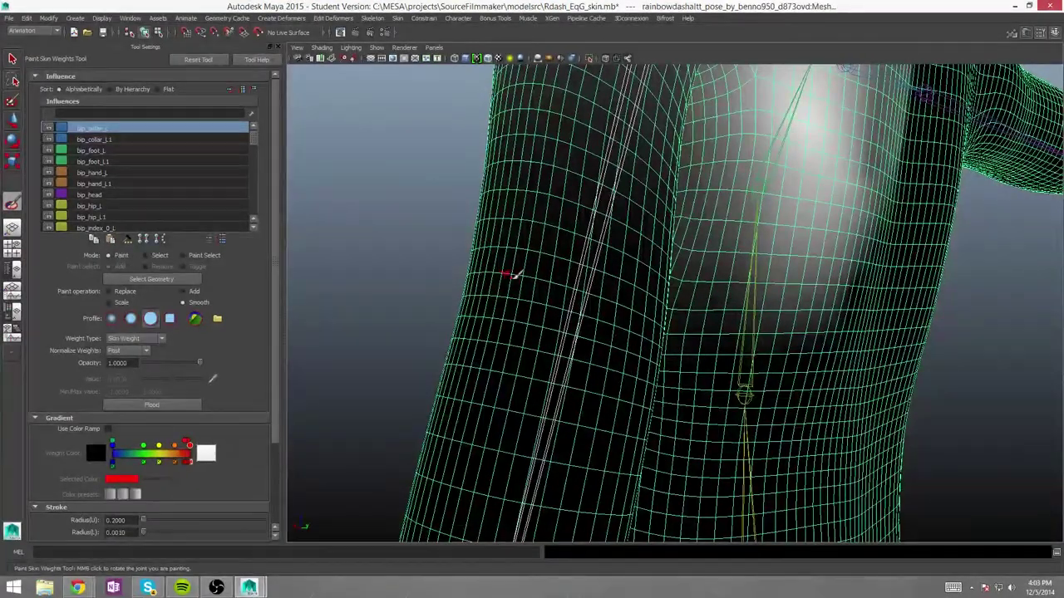
pyautogui.keyDown('alt'); pyautogui.moveTo(404, 282); pyautogui.dragTo(548, 382); pyautogui.keyUp('alt')
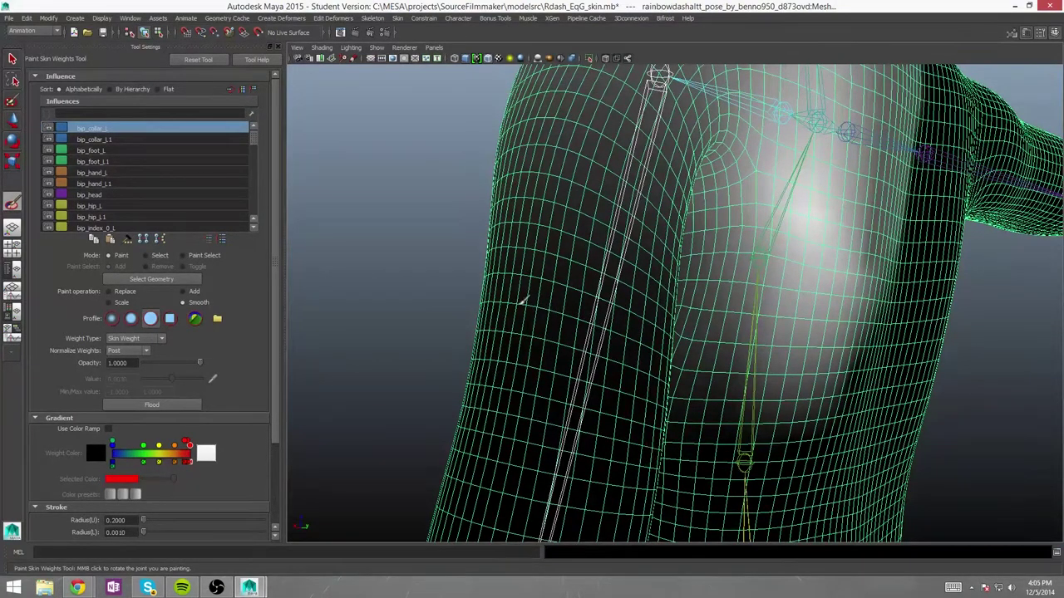
pyautogui.keyDown('alt'); pyautogui.moveTo(532, 143); pyautogui.dragTo(586, 337); pyautogui.keyUp('alt')
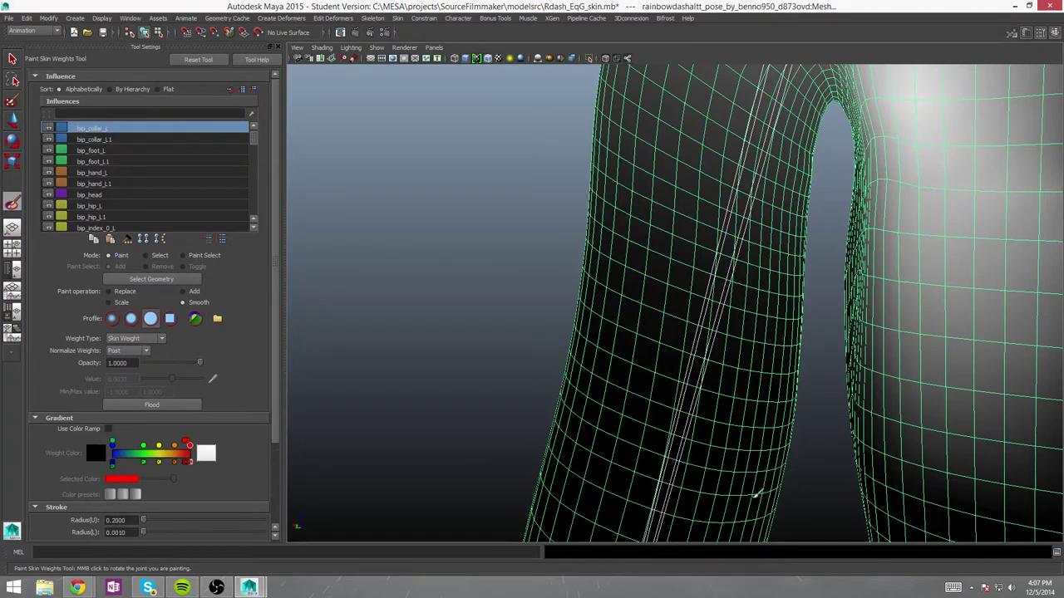
pyautogui.keyDown('alt'); pyautogui.moveTo(752, 479); pyautogui.dragTo(684, 340); pyautogui.keyUp('alt')
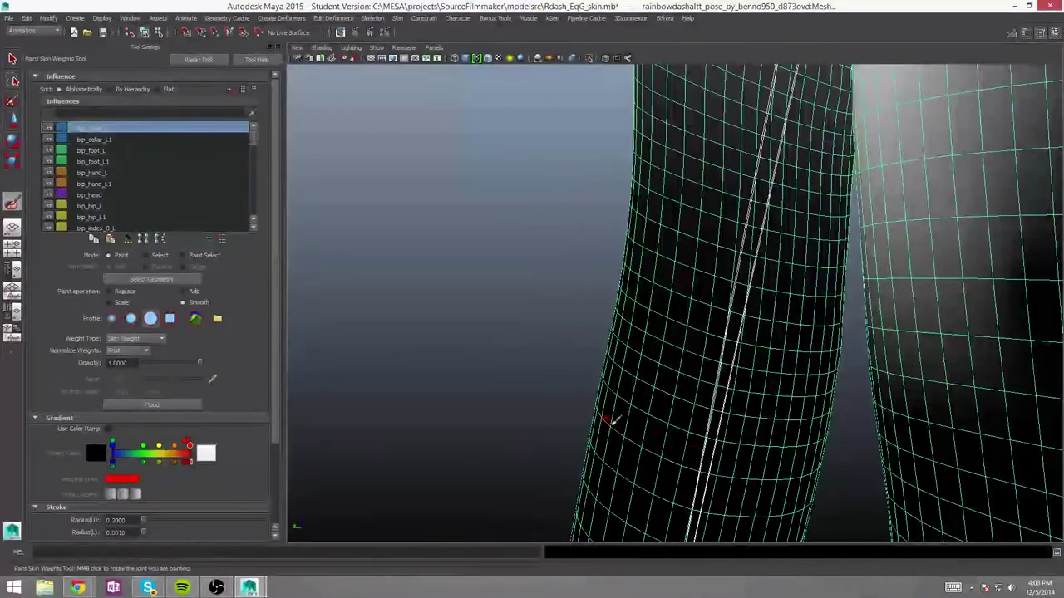
pyautogui.keyDown('alt'); pyautogui.moveTo(703, 269); pyautogui.dragTo(700, 281); pyautogui.keyUp('alt')
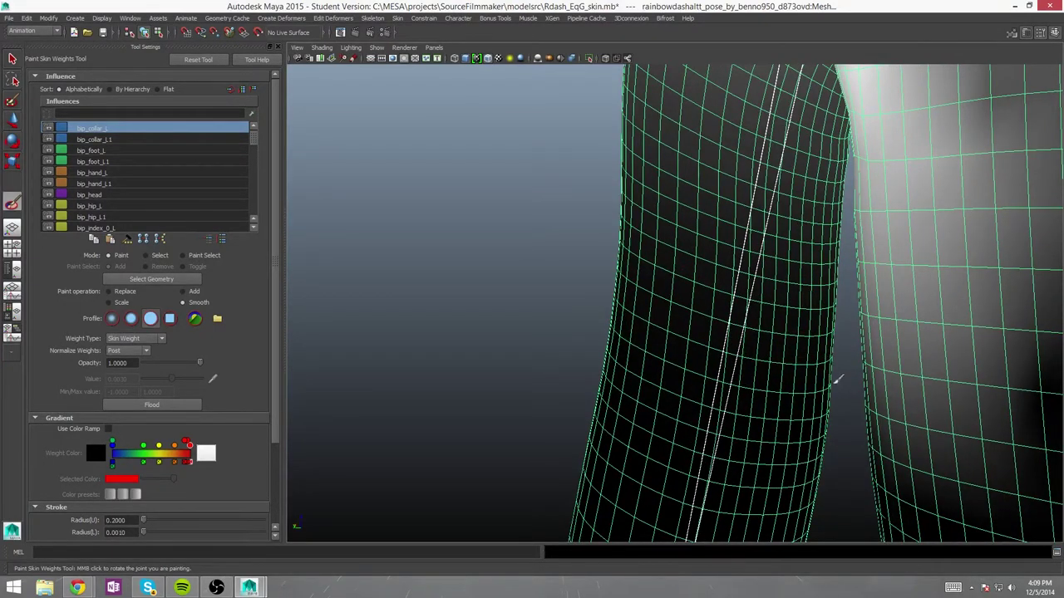
pyautogui.keyDown('alt'); pyautogui.moveTo(600, 462); pyautogui.dragTo(833, 326); pyautogui.keyUp('alt')
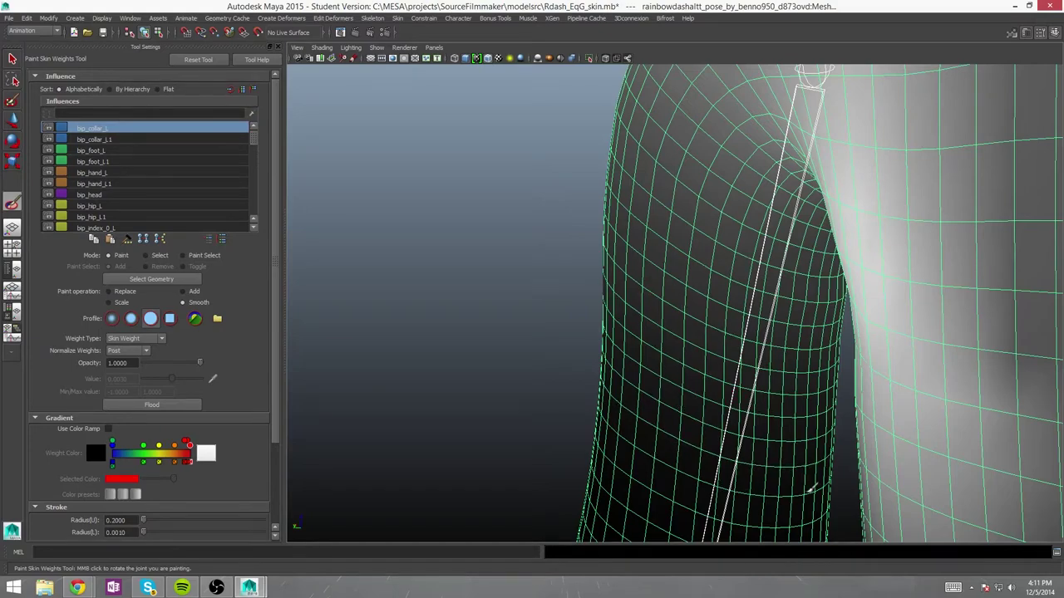
# Zoom into the armpit opening and smooth bip_collar_L weights along its edge loops
pyautogui.keyDown('alt'); pyautogui.moveTo(599, 354); pyautogui.dragTo(453, 150); pyautogui.keyUp('alt')
pyautogui.scroll(5, 453, 150)
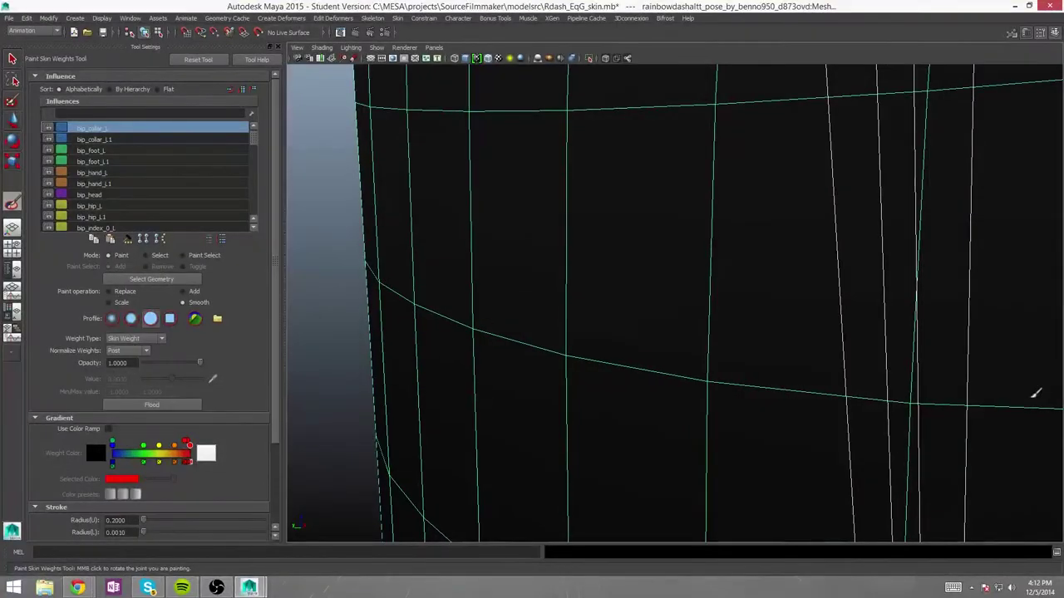
pyautogui.keyDown('alt'); pyautogui.moveTo(334, 427); pyautogui.dragTo(402, 285); pyautogui.keyUp('alt')
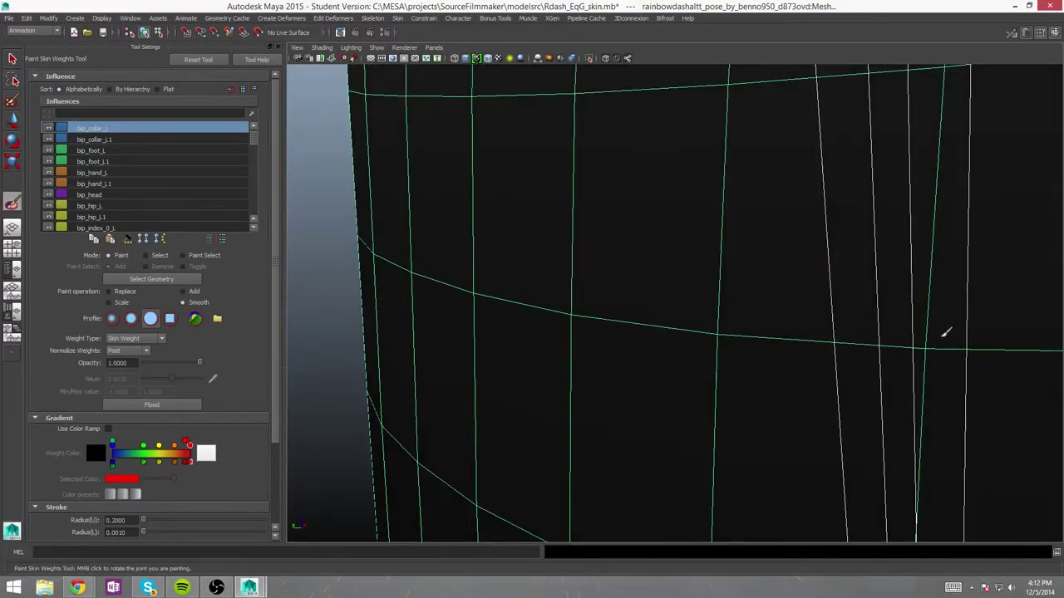
pyautogui.moveTo(416, 409)
pyautogui.keyDown('alt'); pyautogui.mouseDown()
pyautogui.moveTo(314, 171)
pyautogui.moveTo(1009, 263)
pyautogui.mouseUp(); pyautogui.keyUp('alt')
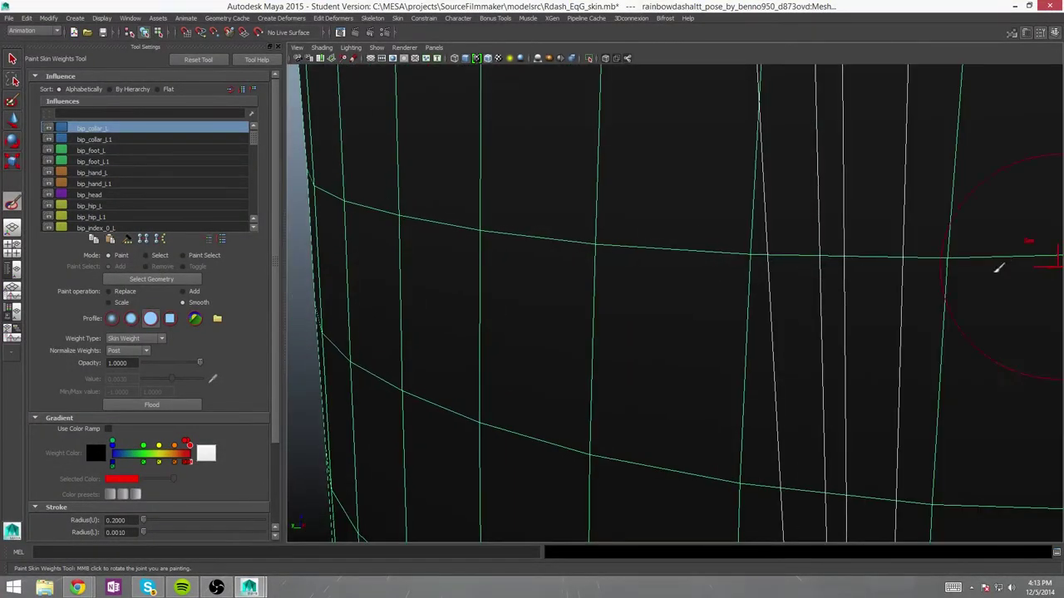
pyautogui.moveTo(409, 364)
pyautogui.keyDown('alt'); pyautogui.mouseDown()
pyautogui.moveTo(351, 114)
pyautogui.moveTo(309, 138)
pyautogui.moveTo(316, 124)
pyautogui.moveTo(412, 133)
pyautogui.moveTo(437, 197)
pyautogui.mouseUp(); pyautogui.keyUp('alt')
pyautogui.moveTo(399, 388)
pyautogui.keyDown('alt'); pyautogui.mouseDown()
pyautogui.moveTo(781, 340)
pyautogui.moveTo(316, 219)
pyautogui.moveTo(613, 228)
pyautogui.moveTo(363, 218)
pyautogui.mouseUp(); pyautogui.keyUp('alt')
pyautogui.moveTo(377, 166)
pyautogui.keyDown('alt'); pyautogui.mouseDown()
pyautogui.moveTo(634, 368)
pyautogui.moveTo(696, 247)
pyautogui.moveTo(902, 268)
pyautogui.moveTo(931, 352)
pyautogui.moveTo(883, 261)
pyautogui.moveTo(889, 159)
pyautogui.moveTo(677, 222)
pyautogui.moveTo(522, 197)
pyautogui.moveTo(900, 361)
pyautogui.moveTo(836, 361)
pyautogui.moveTo(897, 186)
pyautogui.moveTo(459, 232)
pyautogui.moveTo(886, 240)
pyautogui.moveTo(349, 325)
pyautogui.moveTo(379, 214)
pyautogui.mouseUp(); pyautogui.keyUp('alt')
pyautogui.keyDown('alt'); pyautogui.moveTo(342, 166); pyautogui.dragTo(527, 363); pyautogui.keyUp('alt')
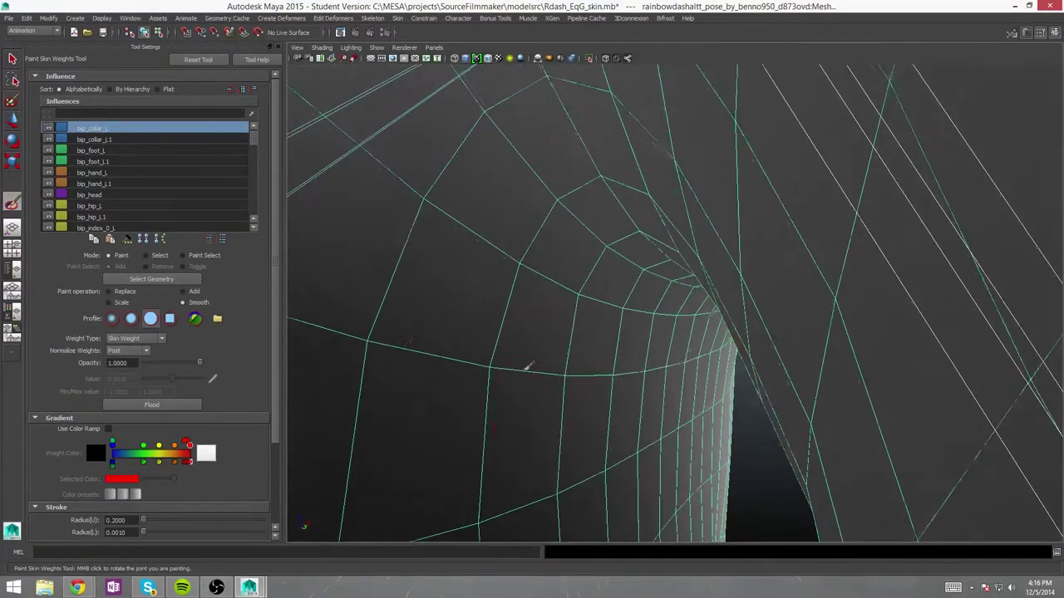
pyautogui.moveTo(608, 285)
pyautogui.keyDown('alt'); pyautogui.mouseDown()
pyautogui.moveTo(355, 277)
pyautogui.moveTo(673, 426)
pyautogui.moveTo(487, 510)
pyautogui.moveTo(770, 375)
pyautogui.moveTo(849, 256)
pyautogui.mouseUp(); pyautogui.keyUp('alt')
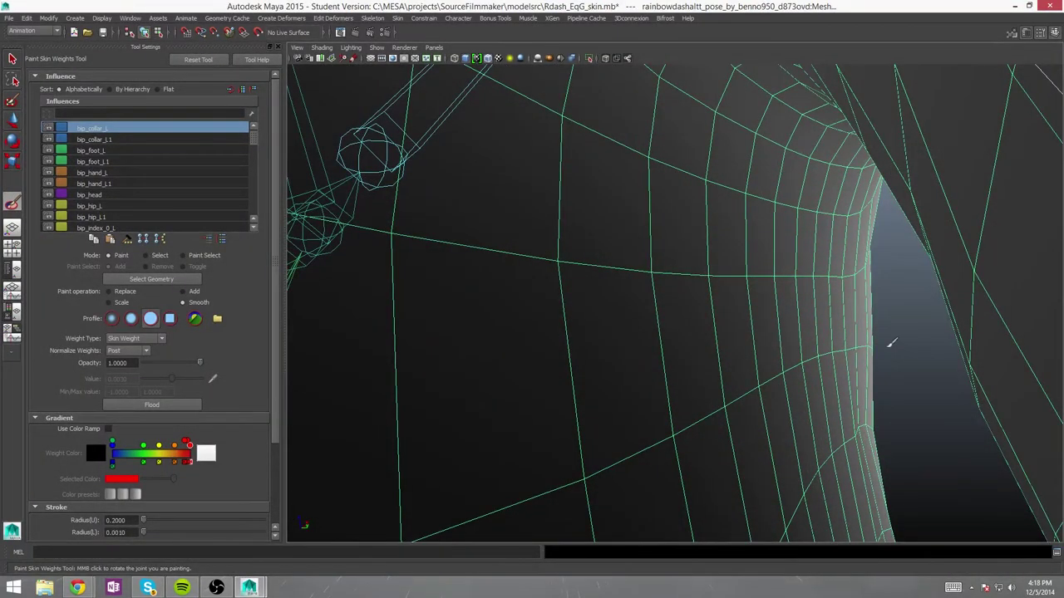
pyautogui.keyDown('alt'); pyautogui.moveTo(891, 343); pyautogui.dragTo(879, 304); pyautogui.keyUp('alt')
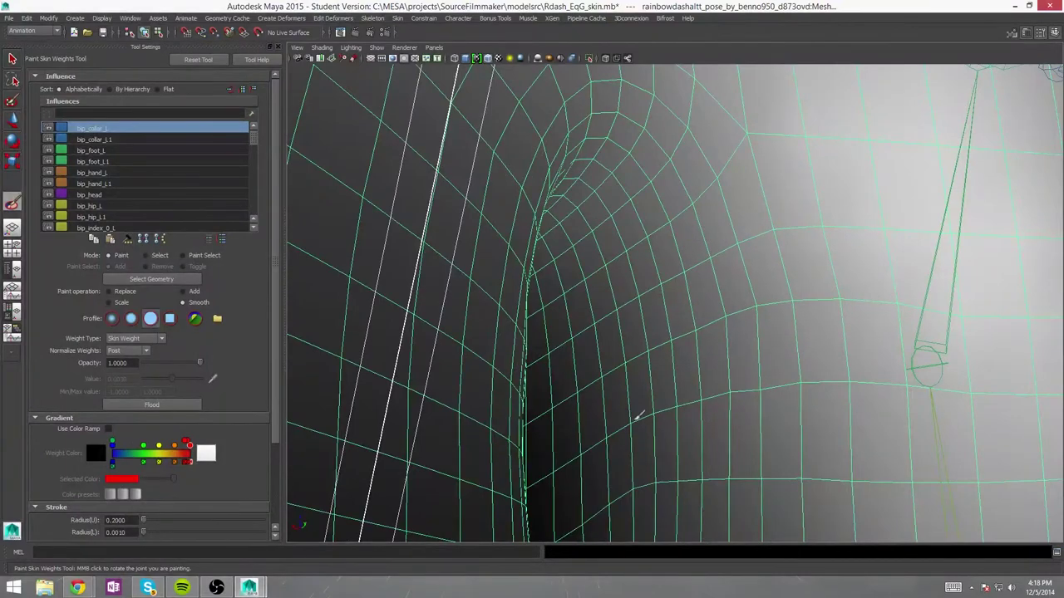
pyautogui.moveTo(758, 320)
pyautogui.keyDown('alt'); pyautogui.mouseDown()
pyautogui.moveTo(642, 420)
pyautogui.moveTo(616, 423)
pyautogui.mouseUp(); pyautogui.keyUp('alt')
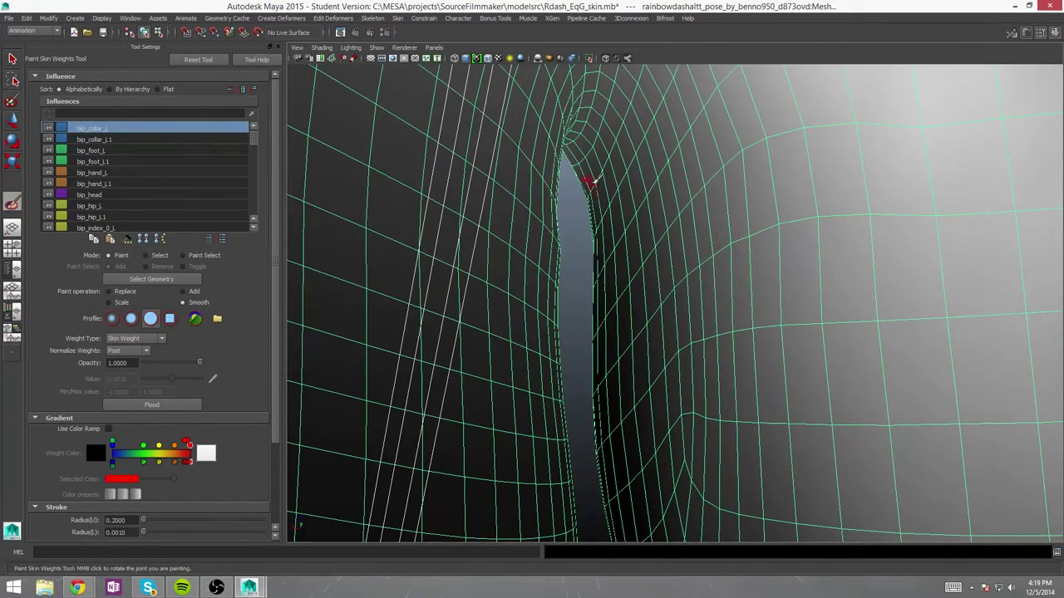
# Frame the armpit gap between the limb meshes with the brush set to Add, value 0.0030
pyautogui.scroll(5, 590, 183)
pyautogui.scroll(5, 554, 221)
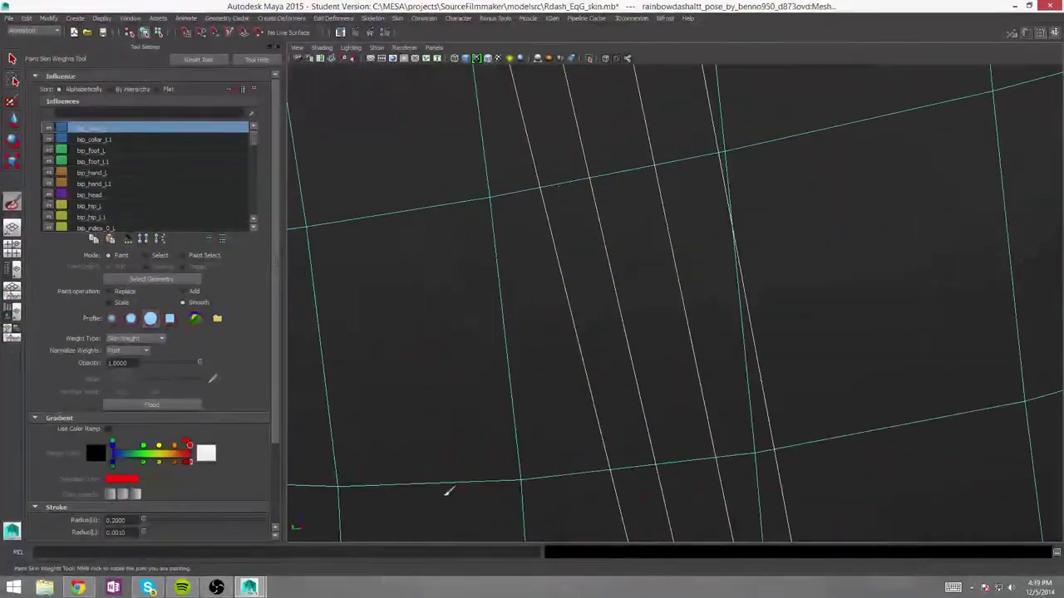
pyautogui.scroll(-5, 387, 221)
pyautogui.scroll(-2, 499, 232)
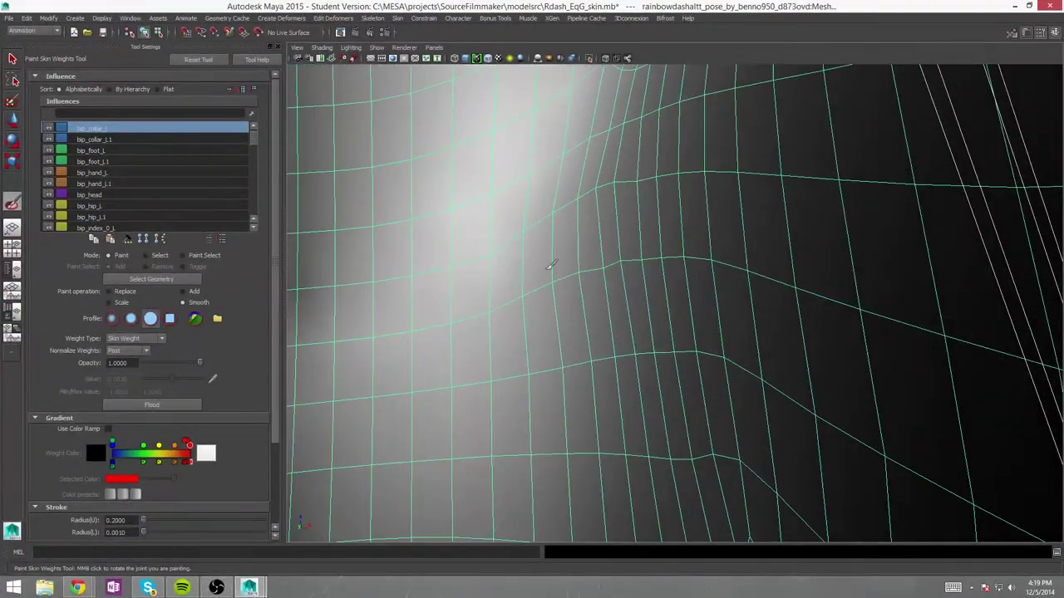
pyautogui.scroll(5, 524, 237)
pyautogui.scroll(-8, 807, 487)
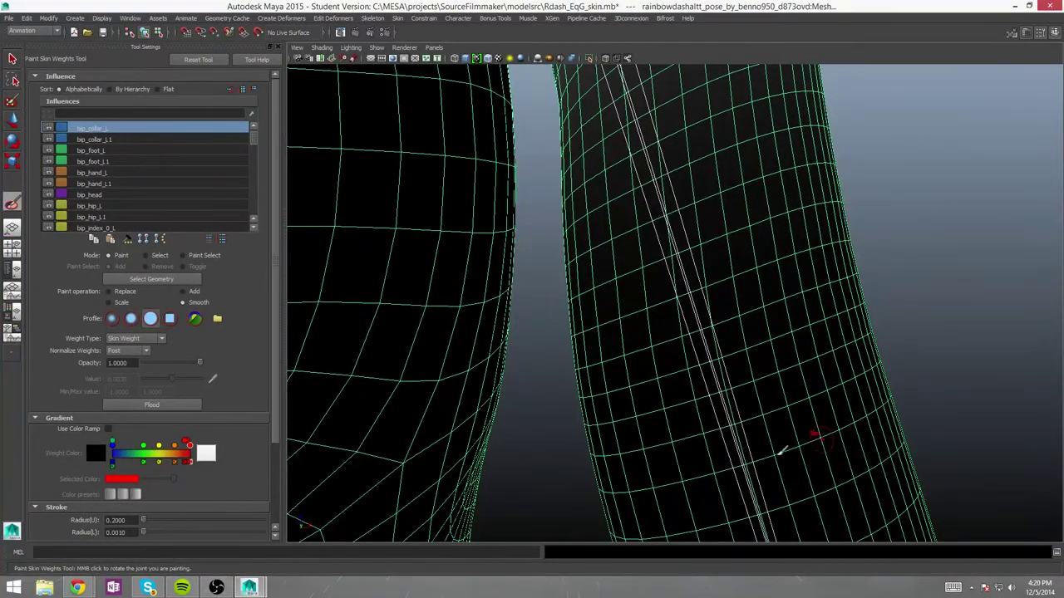
pyautogui.keyDown('alt'); pyautogui.moveTo(644, 536); pyautogui.dragTo(636, 213); pyautogui.keyUp('alt')
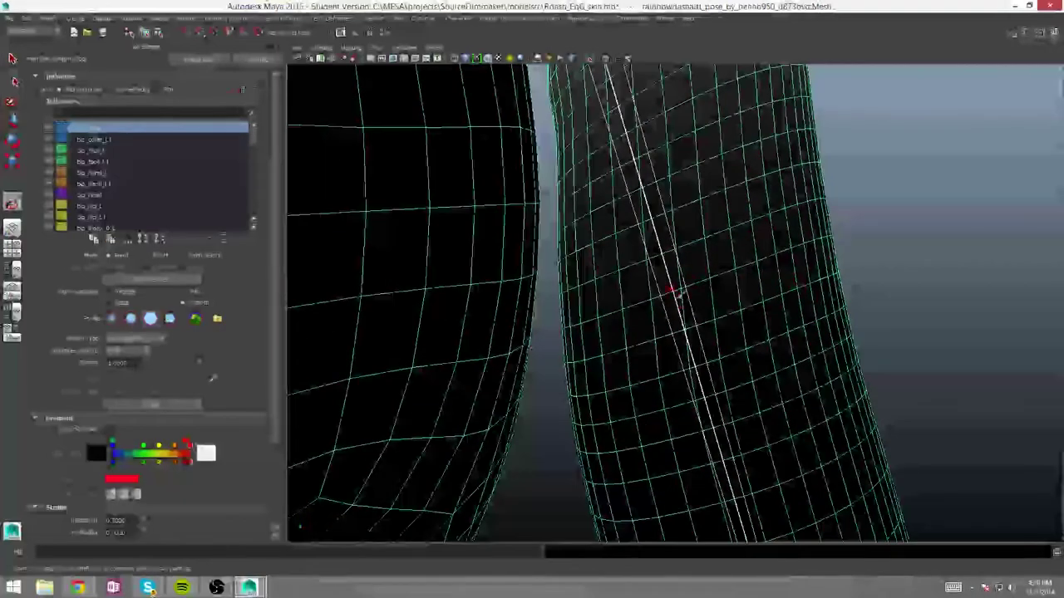
pyautogui.keyDown('alt'); pyautogui.moveTo(570, 214); pyautogui.dragTo(527, 305); pyautogui.keyUp('alt')
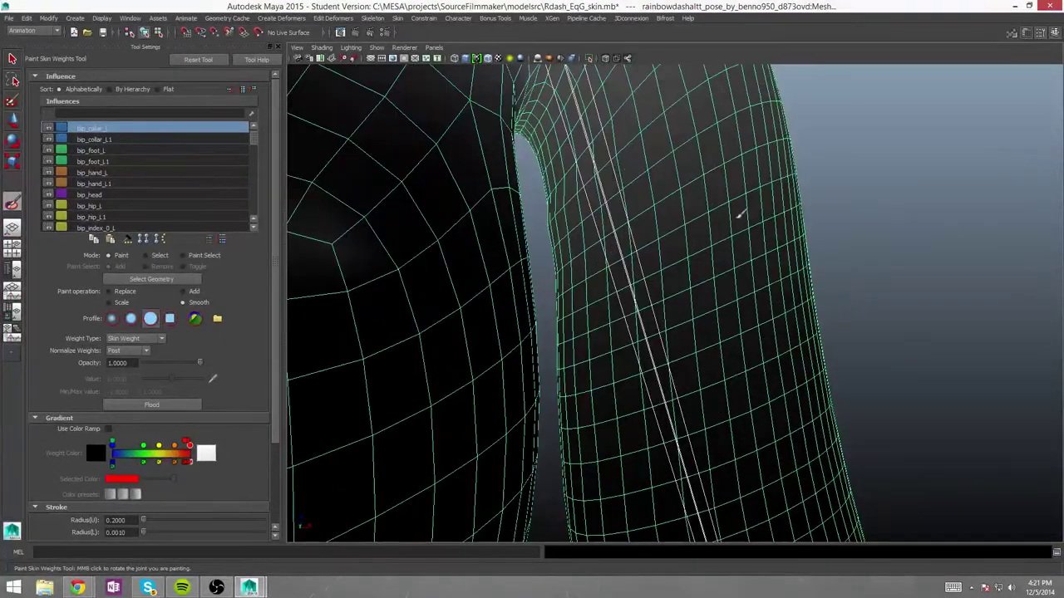
pyautogui.keyDown('alt'); pyautogui.moveTo(697, 137); pyautogui.dragTo(541, 95); pyautogui.keyUp('alt')
pyautogui.keyDown('alt'); pyautogui.moveTo(541, 95); pyautogui.dragTo(623, 301, button='right'); pyautogui.keyUp('alt')
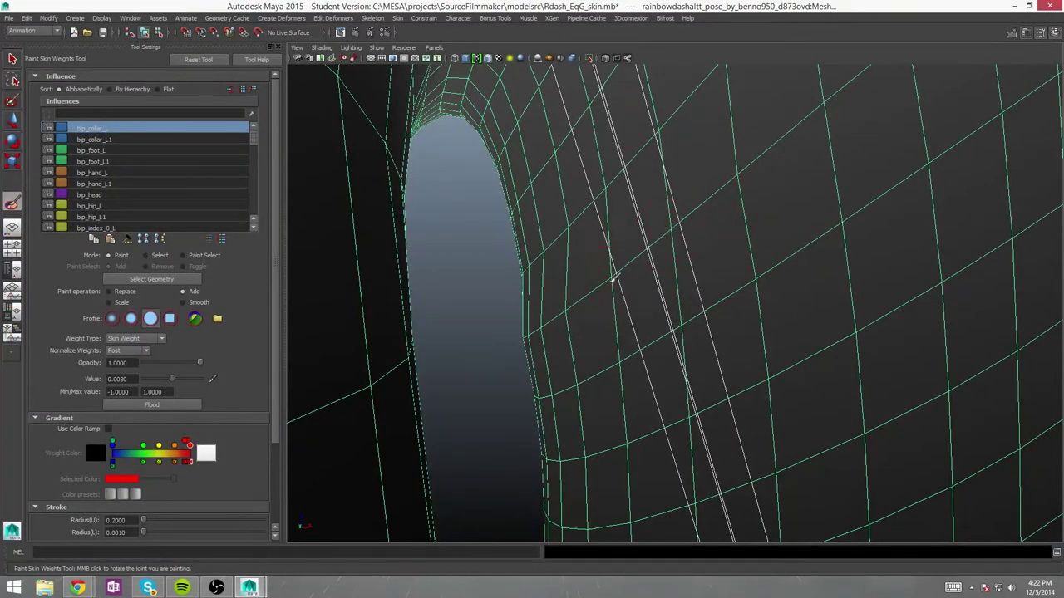
# Paint added bip_collar_L weight along the armpit gap edge
pyautogui.keyDown('alt'); pyautogui.moveTo(594, 162); pyautogui.dragTo(475, 325); pyautogui.keyUp('alt')
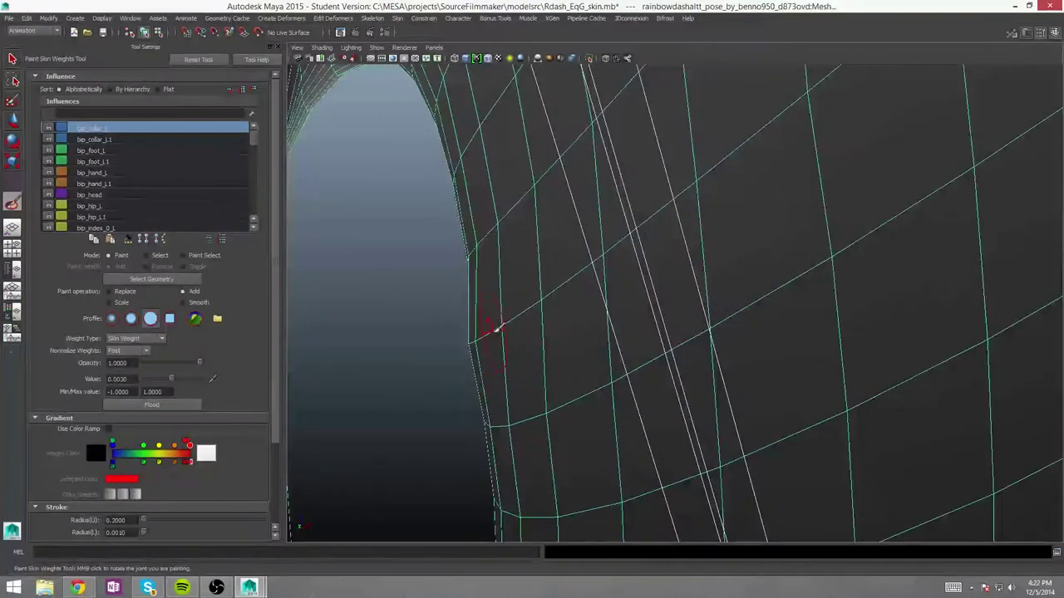
pyautogui.scroll(5, 473, 340)
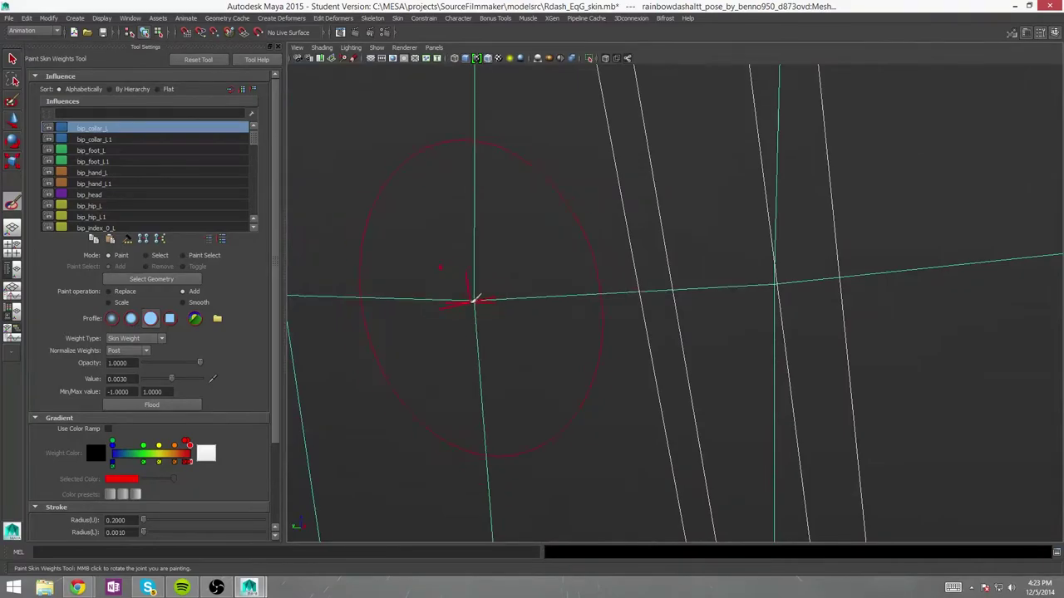
pyautogui.scroll(-5, 493, 319)
pyautogui.moveTo(607, 396)
pyautogui.keyDown('alt'); pyautogui.mouseDown()
pyautogui.moveTo(645, 416)
pyautogui.moveTo(719, 421)
pyautogui.mouseUp(); pyautogui.keyUp('alt')
pyautogui.scroll(2, 915, 405)
pyautogui.scroll(3, 942, 444)
pyautogui.keyDown('alt'); pyautogui.moveTo(933, 420); pyautogui.dragTo(974, 380); pyautogui.keyUp('alt')
pyautogui.scroll(-8, 907, 363)
pyautogui.scroll(3, 907, 363)
pyautogui.scroll(2, 551, 394)
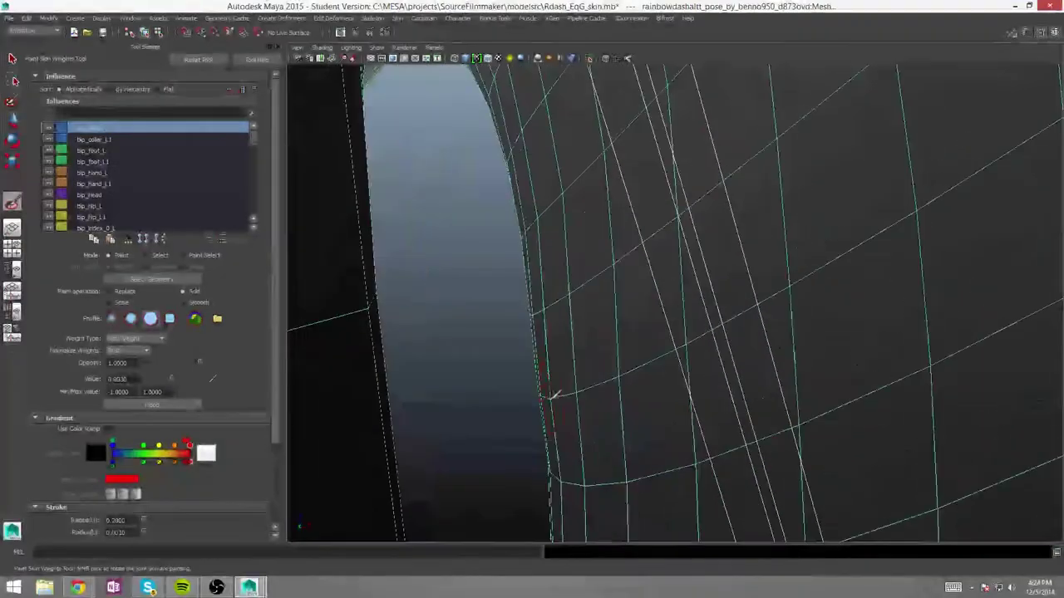
pyautogui.scroll(2, 501, 506)
pyautogui.scroll(2, 603, 421)
pyautogui.scroll(-3, 668, 430)
pyautogui.scroll(2, 696, 411)
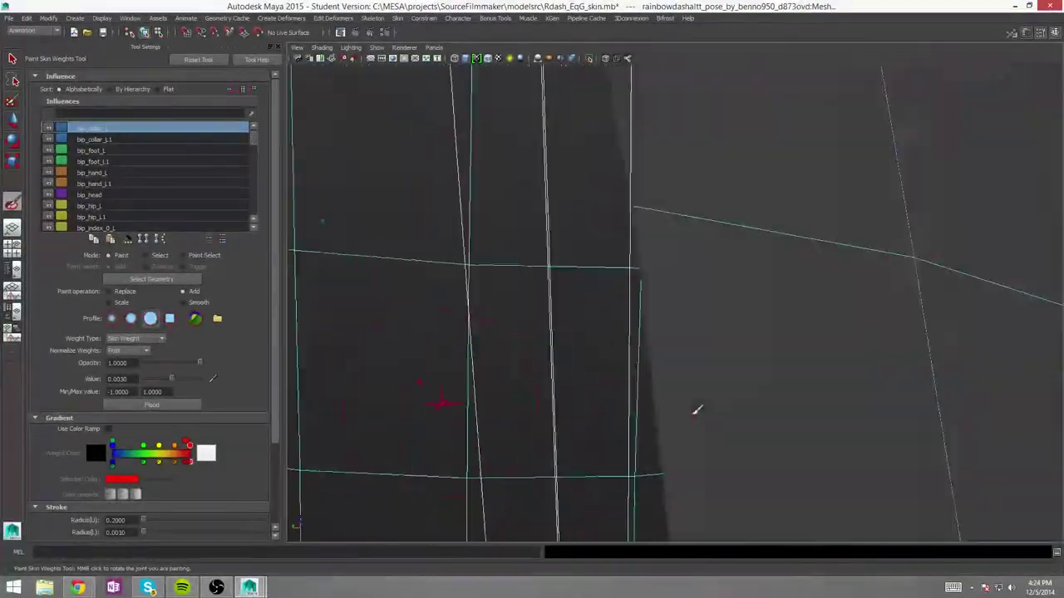
pyautogui.scroll(-6, 696, 411)
# Leave weight painting with the Move tool and view the shaded shoulder from behind
pyautogui.press('w')
pyautogui.scroll(4, 817, 385)
pyautogui.moveTo(813, 375)
pyautogui.keyDown('alt'); pyautogui.mouseDown()
pyautogui.moveTo(510, 228)
pyautogui.moveTo(546, 270)
pyautogui.moveTo(568, 339)
pyautogui.moveTo(760, 182)
pyautogui.mouseUp(); pyautogui.keyUp('alt')
# Rotate the bip_upperArm_L joint to check the shoulder deformation
pyautogui.click(804, 367)
pyautogui.click(546, 273)
pyautogui.press('e')
pyautogui.scroll(3, 568, 338)
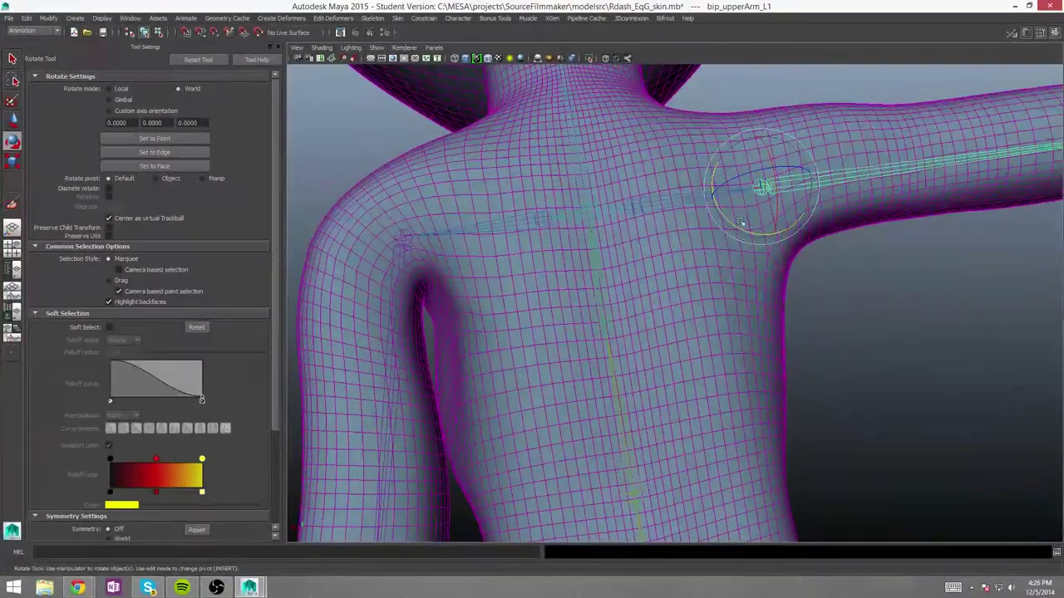
pyautogui.scroll(4, 712, 244)
pyautogui.scroll(-5, 713, 243)
pyautogui.keyDown('alt'); pyautogui.moveTo(706, 244); pyautogui.dragTo(691, 296); pyautogui.keyUp('alt')
# Reselect the character mesh and reopen the Paint Skin Weights tool
pyautogui.click(691, 297)
pyautogui.scroll(5, 537, 280)
pyautogui.click(536, 280)
pyautogui.press('y')
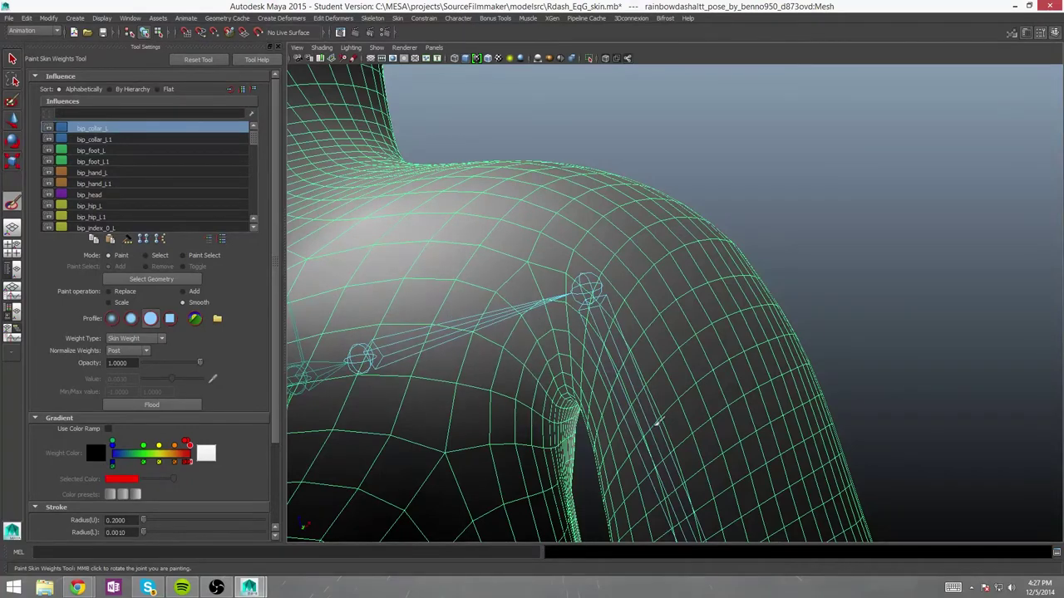
# Switch to Add and paint extra bip_collar_L weight above the left armpit
pyautogui.moveTo(654, 305)
pyautogui.keyDown('alt'); pyautogui.mouseDown()
pyautogui.moveTo(391, 273)
pyautogui.moveTo(451, 375)
pyautogui.mouseUp(); pyautogui.keyUp('alt')
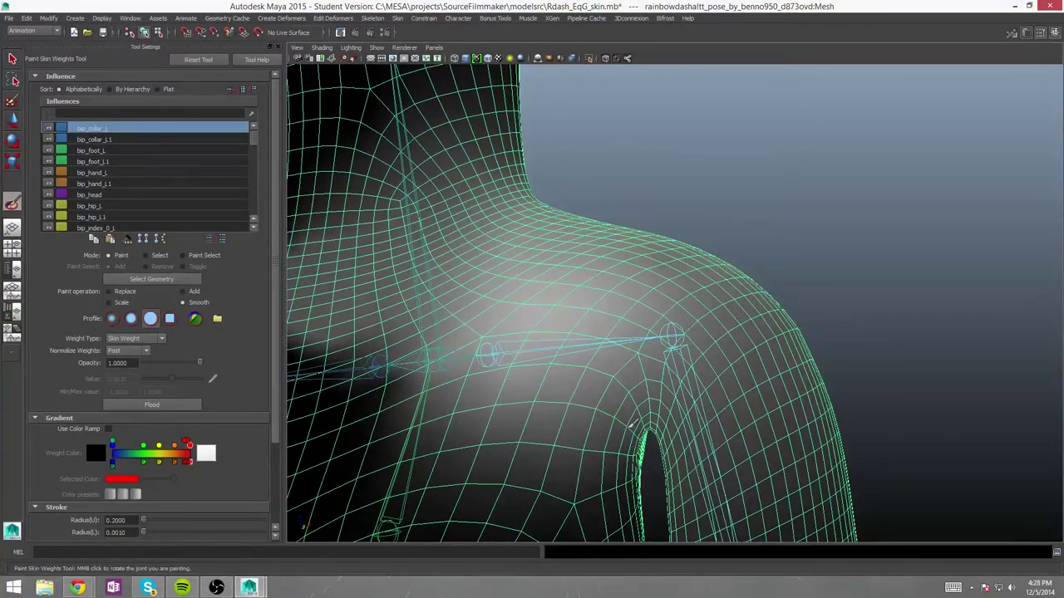
pyautogui.keyDown('alt'); pyautogui.moveTo(715, 371); pyautogui.dragTo(729, 209); pyautogui.keyUp('alt')
pyautogui.scroll(5, 729, 208)
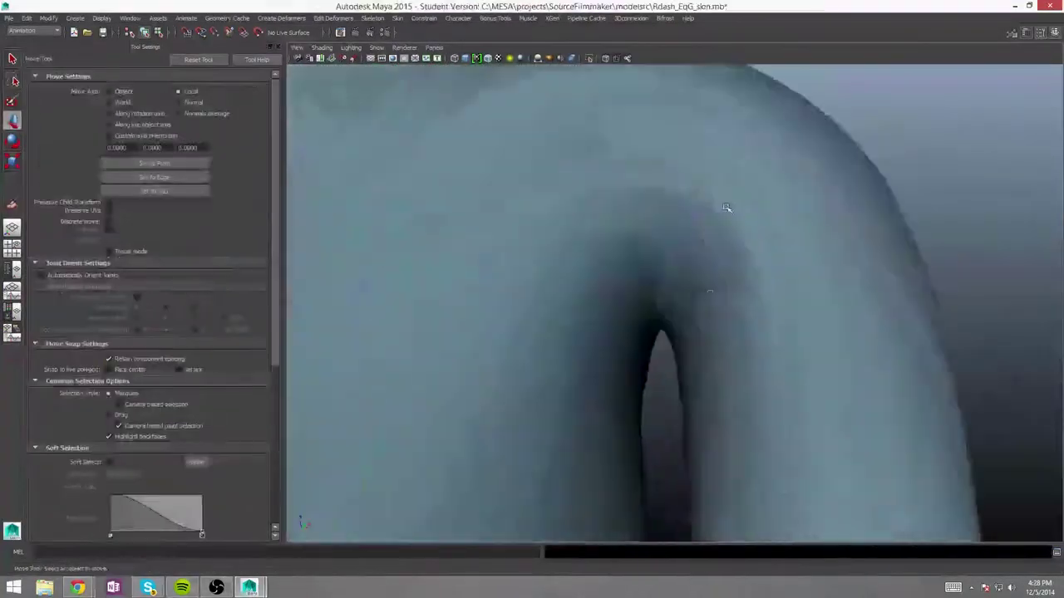
pyautogui.keyDown('alt'); pyautogui.moveTo(729, 208); pyautogui.dragTo(729, 274, button='right'); pyautogui.keyUp('alt')
pyautogui.keyDown('alt'); pyautogui.moveTo(729, 274); pyautogui.dragTo(622, 237); pyautogui.keyUp('alt')
pyautogui.press('shift')
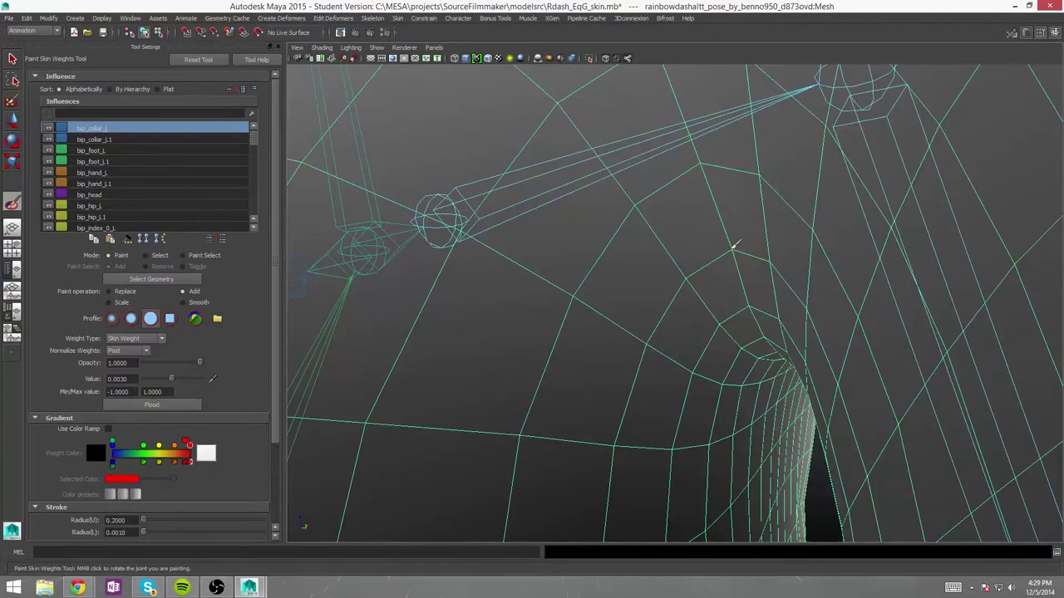
pyautogui.moveTo(727, 251)
pyautogui.keyDown('alt'); pyautogui.mouseDown()
pyautogui.moveTo(773, 268)
pyautogui.moveTo(783, 162)
pyautogui.mouseUp(); pyautogui.keyUp('alt')
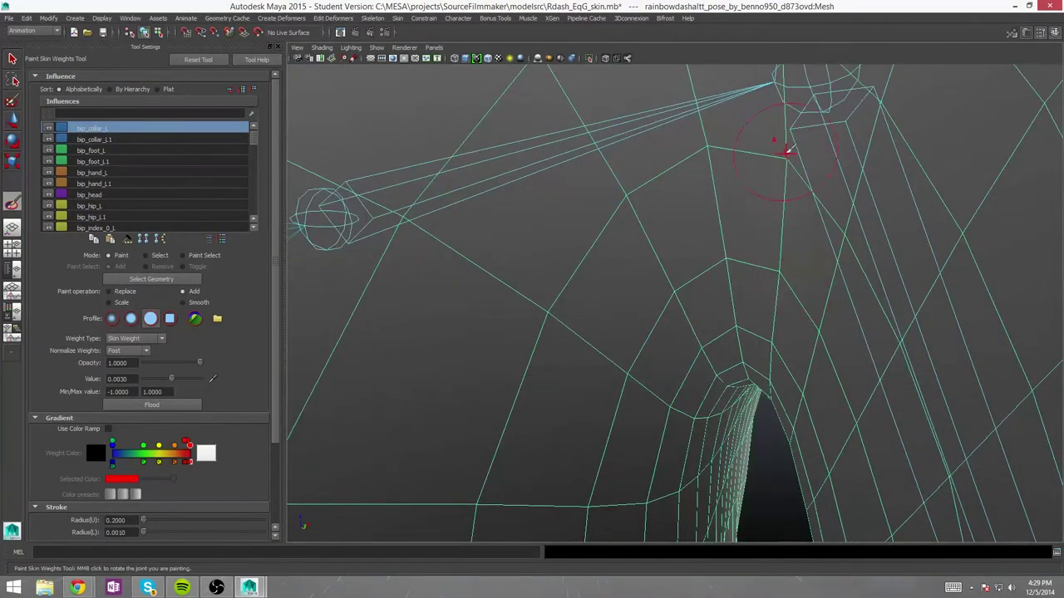
pyautogui.moveTo(947, 340); pyautogui.dragTo(560, 212)
pyautogui.moveTo(911, 283); pyautogui.dragTo(628, 398)
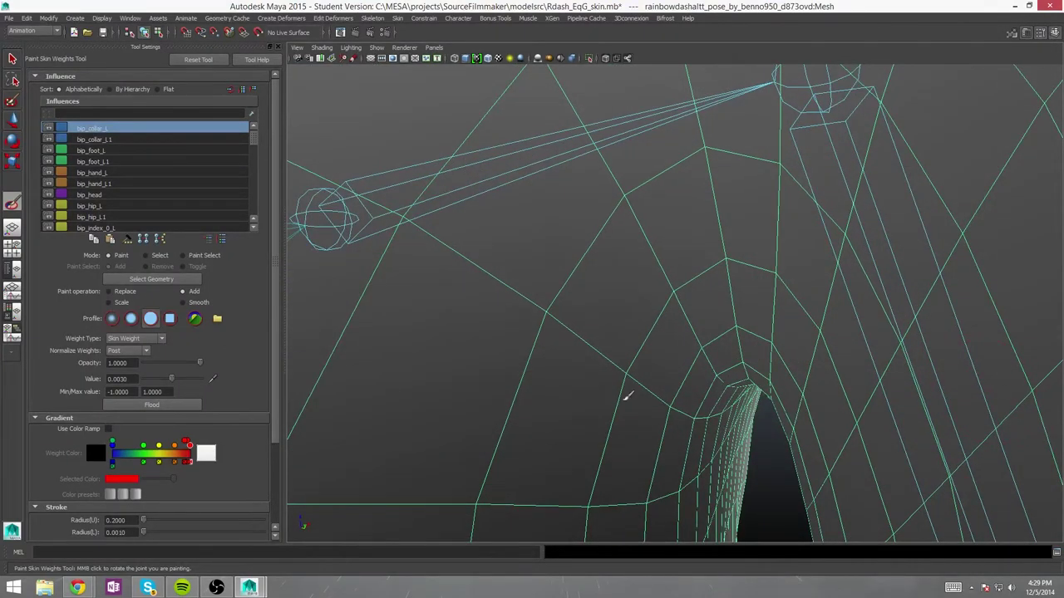
# Save the scene as Rdash_EqG_skin.mb
pyautogui.keyDown('alt'); pyautogui.moveTo(657, 506); pyautogui.dragTo(772, 173); pyautogui.keyUp('alt')
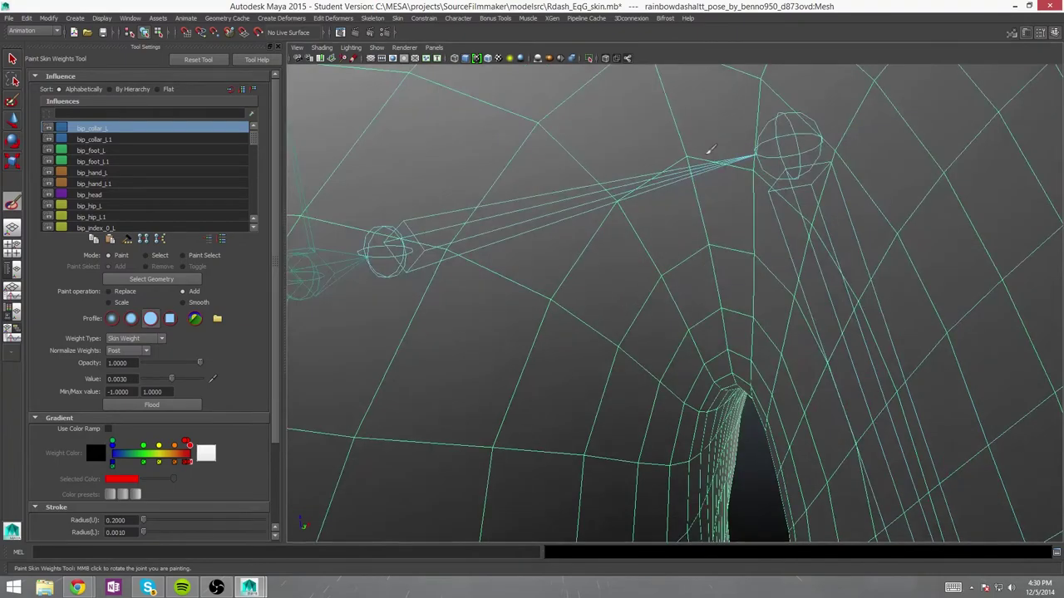
pyautogui.keyDown('alt'); pyautogui.moveTo(810, 122); pyautogui.dragTo(846, 289); pyautogui.keyUp('alt')
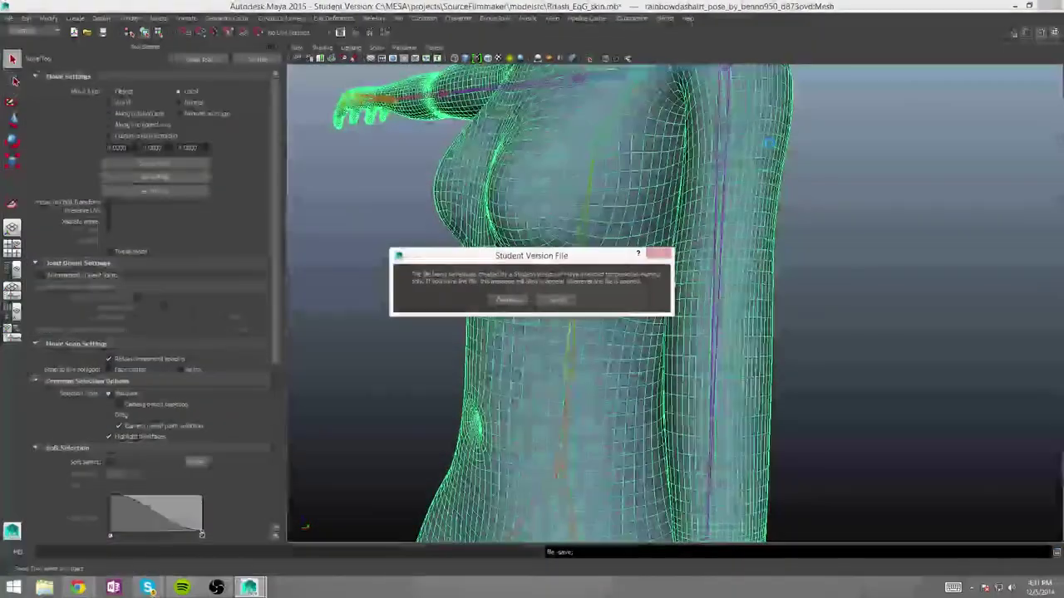
pyautogui.click(507, 299)
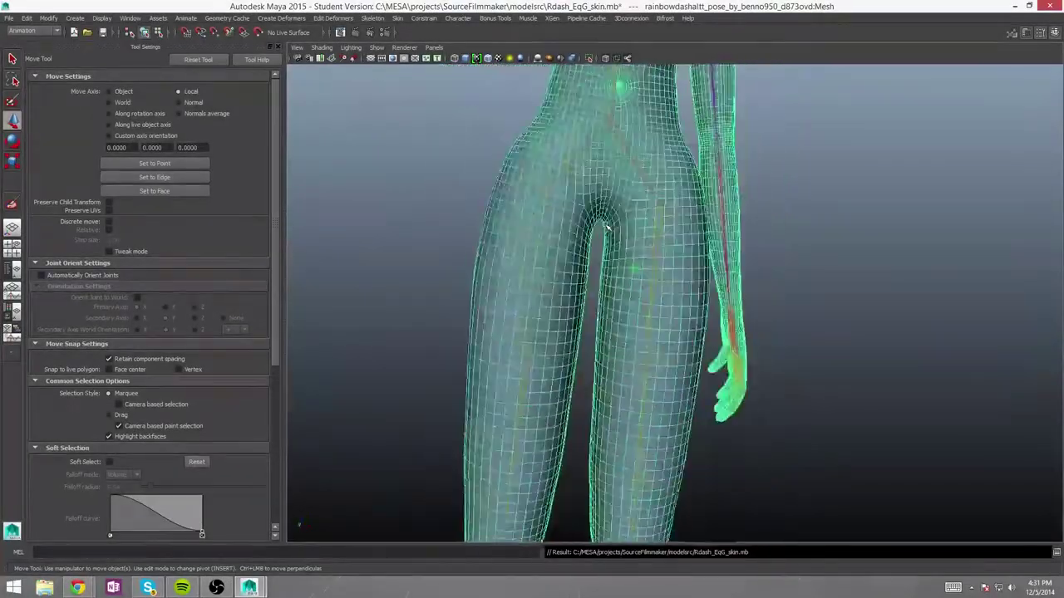